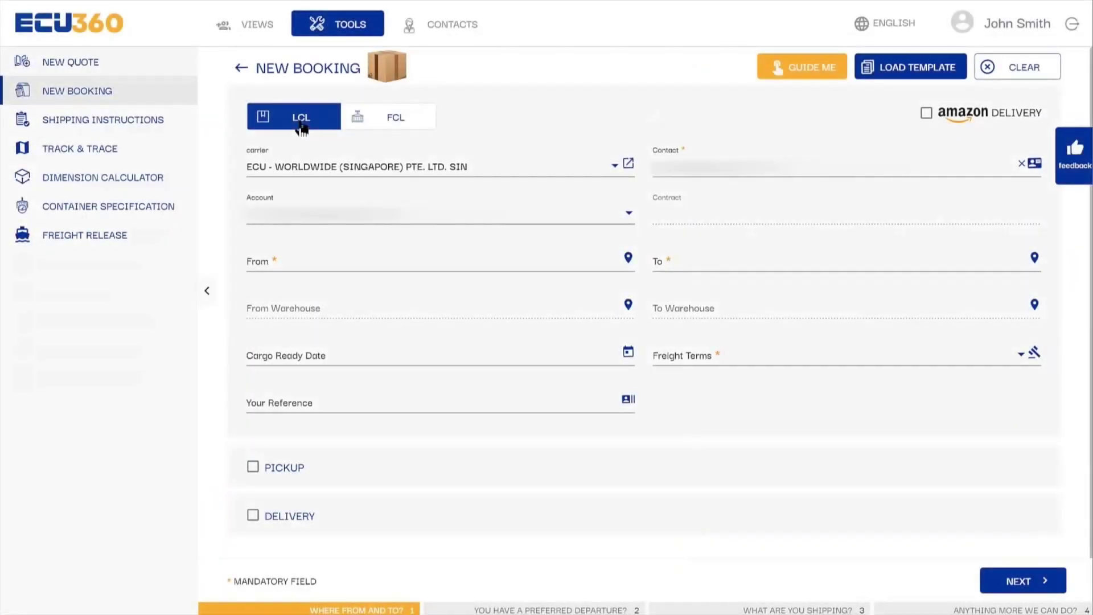
- Bring up the carrier choices on the new LCL booking, with ECU - WORLDWIDE (SINGAPORE) PTE. LTD. SIN set
left_click(549, 170)
- Keep the Singapore ECU carrier and select the booking contract
left_click(549, 183)
left_click(1036, 215)
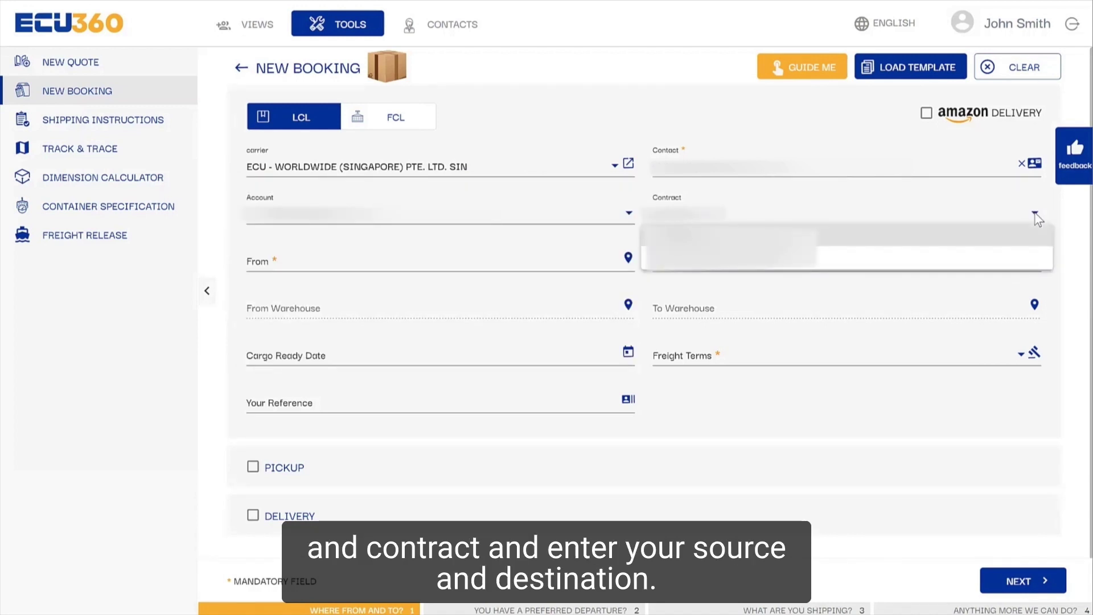
left_click(735, 253)
- Route the booking from SGSIN Singapore to IDJKT Jakarta
left_click(399, 261)
type("singa")
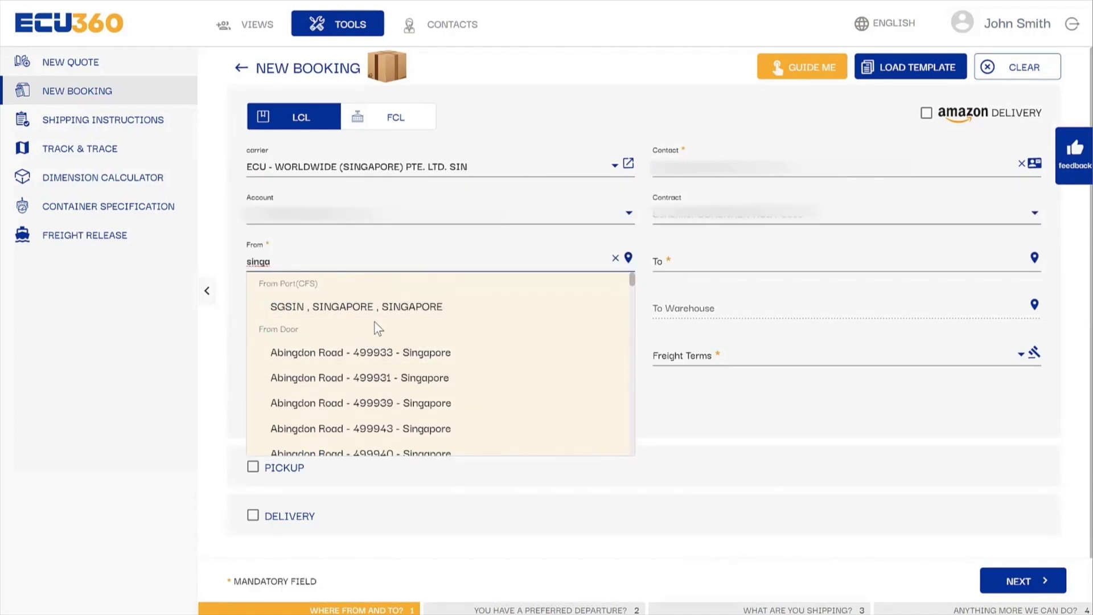
left_click(365, 307)
left_click(732, 262)
type("jakar")
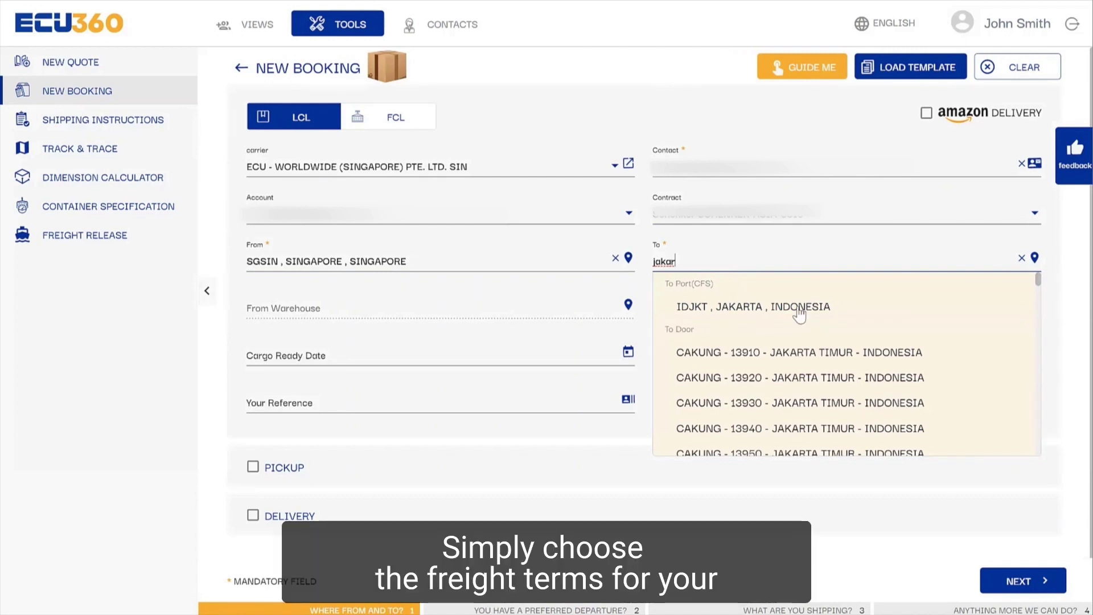
left_click(756, 311)
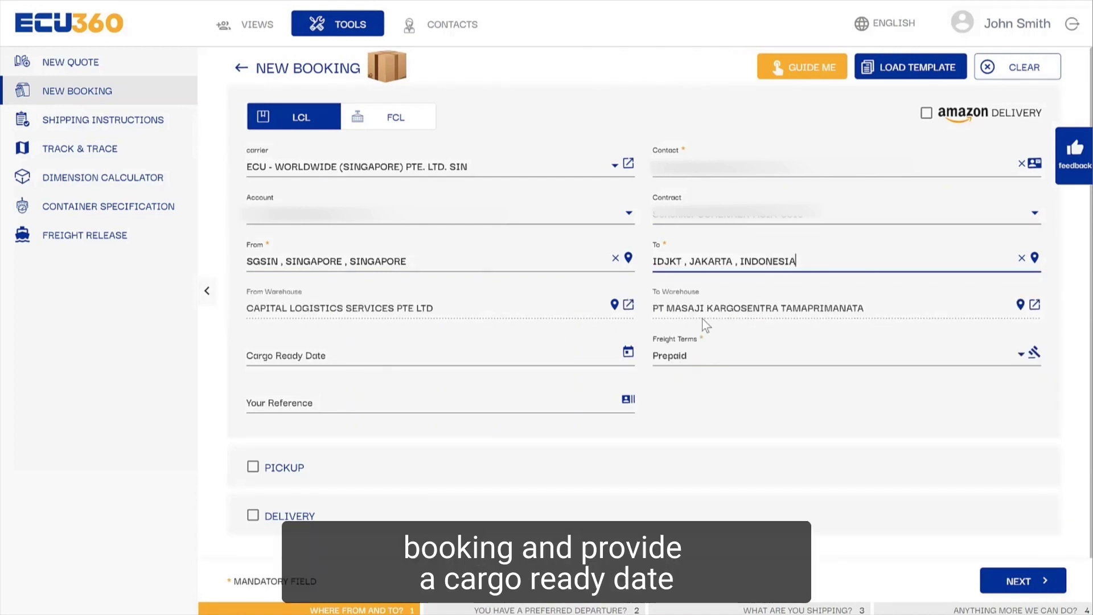
- Keep Prepaid freight terms and request a pickup for the booking
left_click(629, 352)
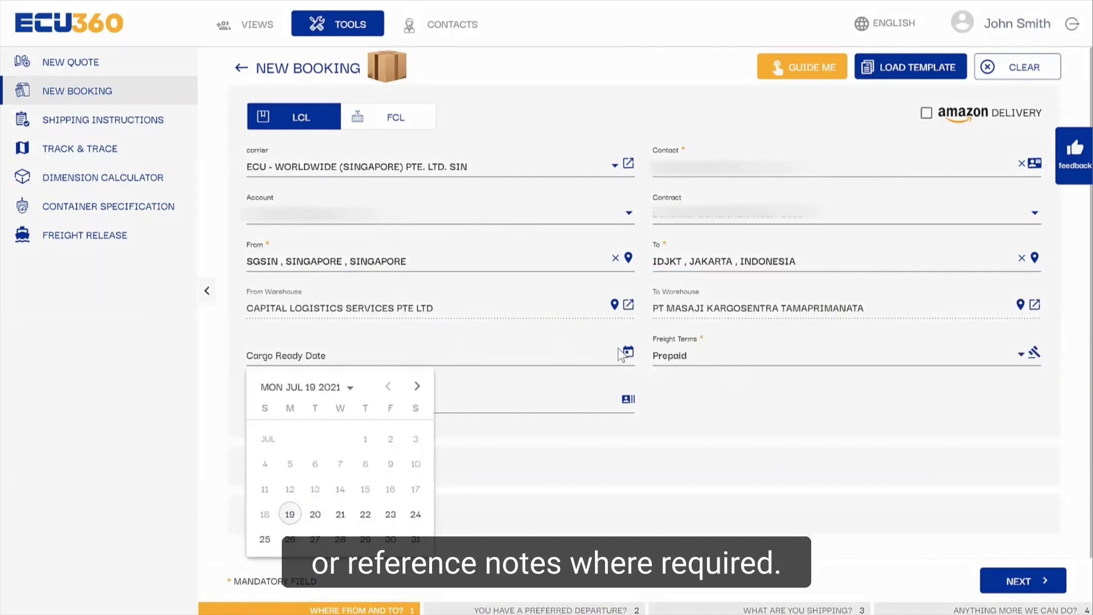
left_click(628, 353)
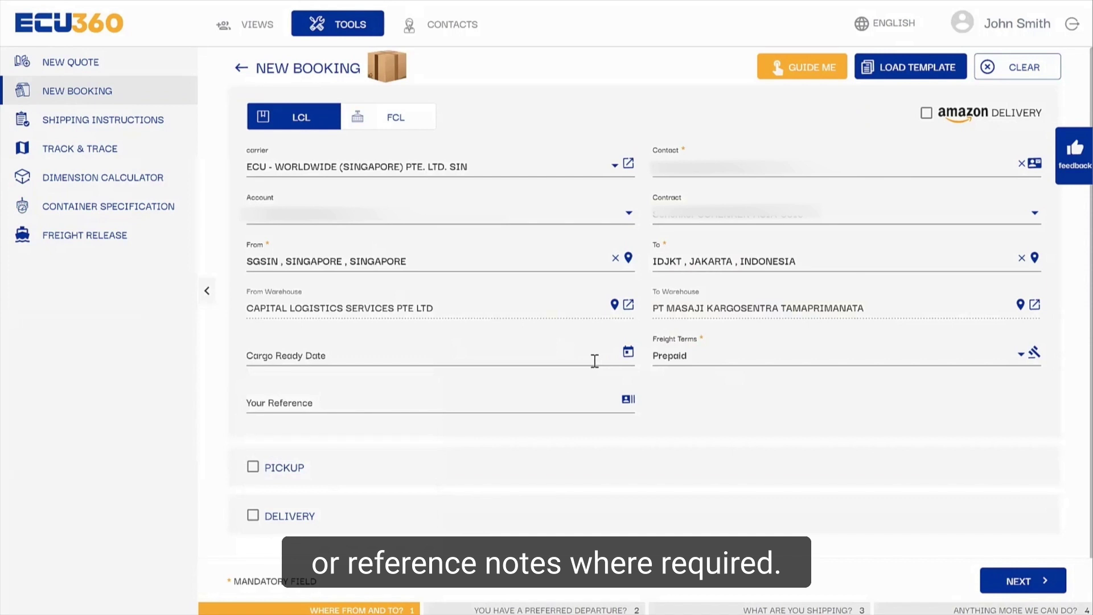
left_click(703, 358)
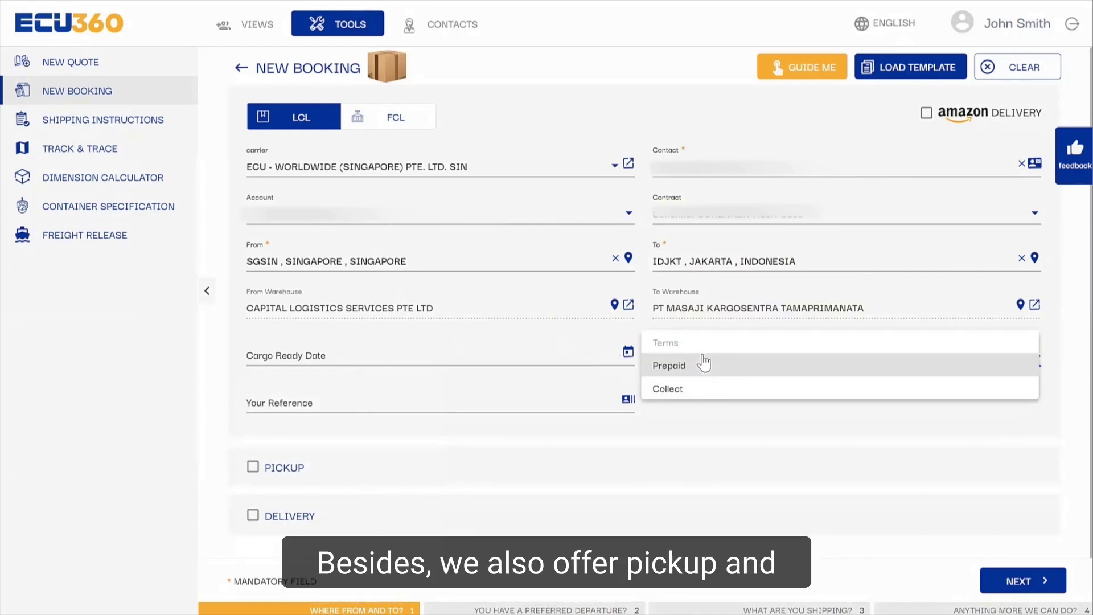
left_click(705, 365)
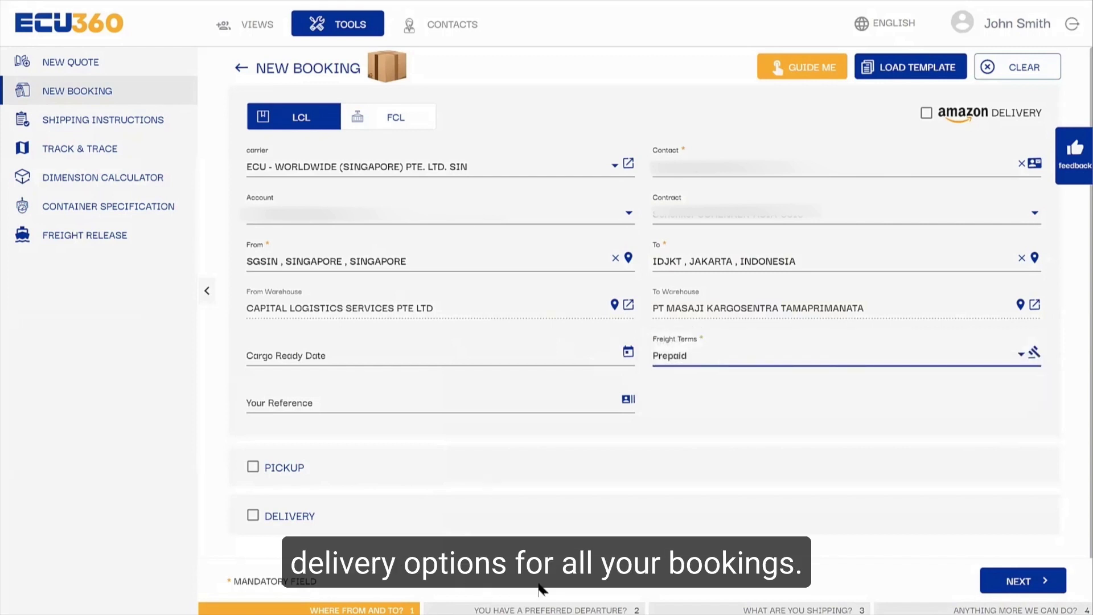
left_click(253, 468)
scroll(413, 445, "down", 3)
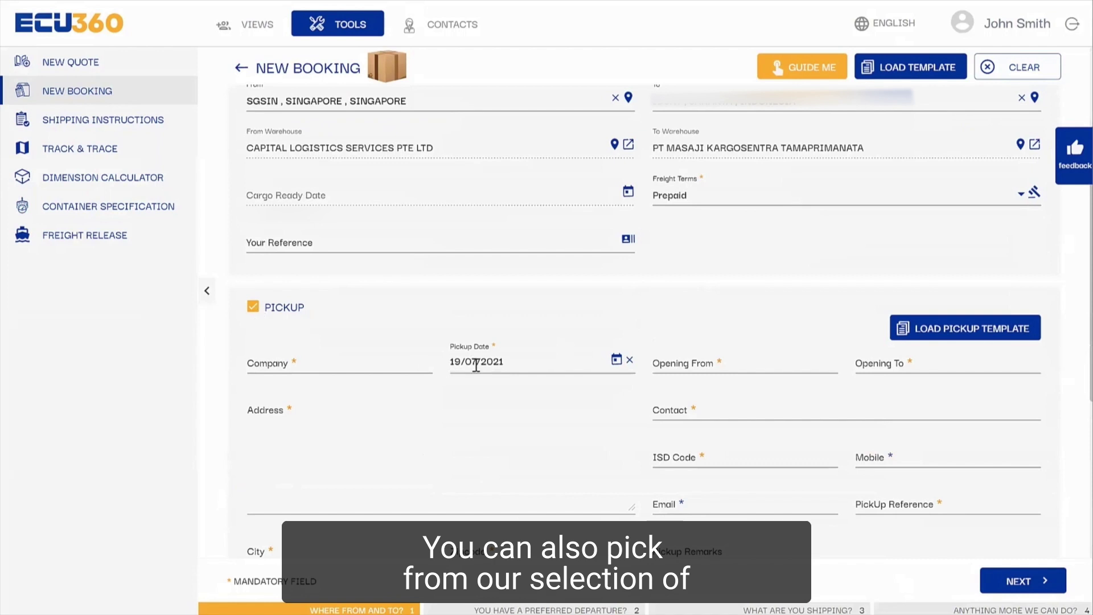
- Load the ABC Company pickup template and untick saving this pickup as a template
scroll(556, 422, "down", 4)
scroll(560, 427, "down", 2)
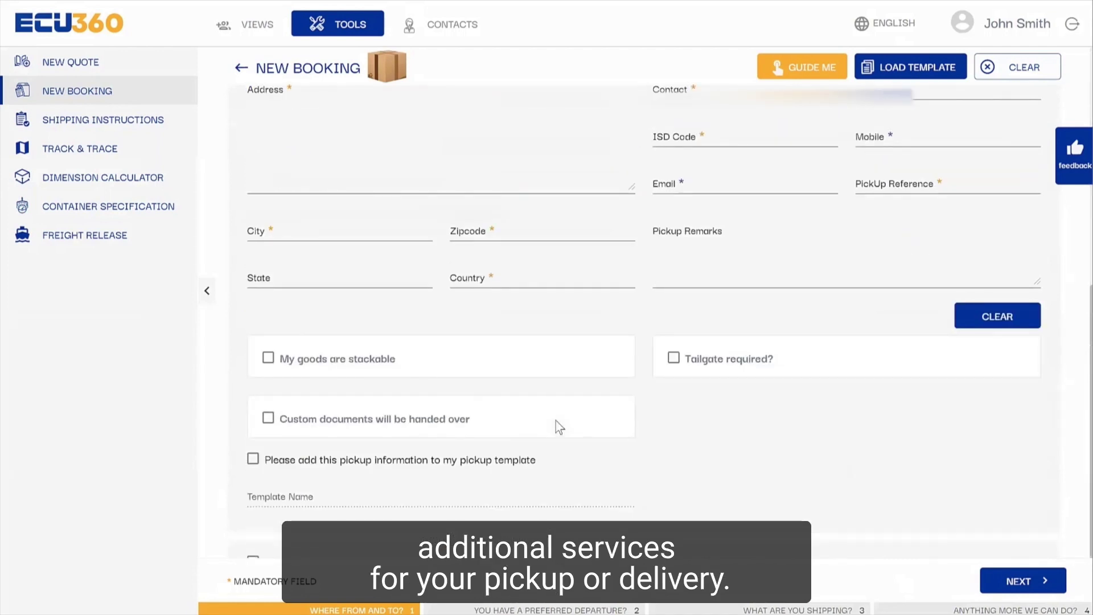
scroll(556, 421, "up", 3)
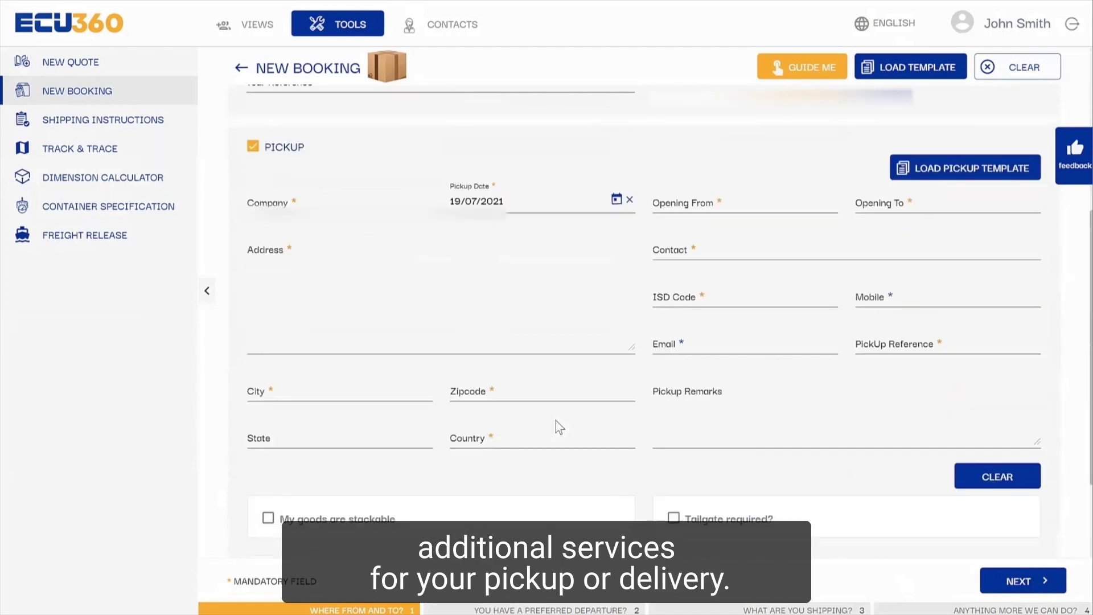
left_click(903, 171)
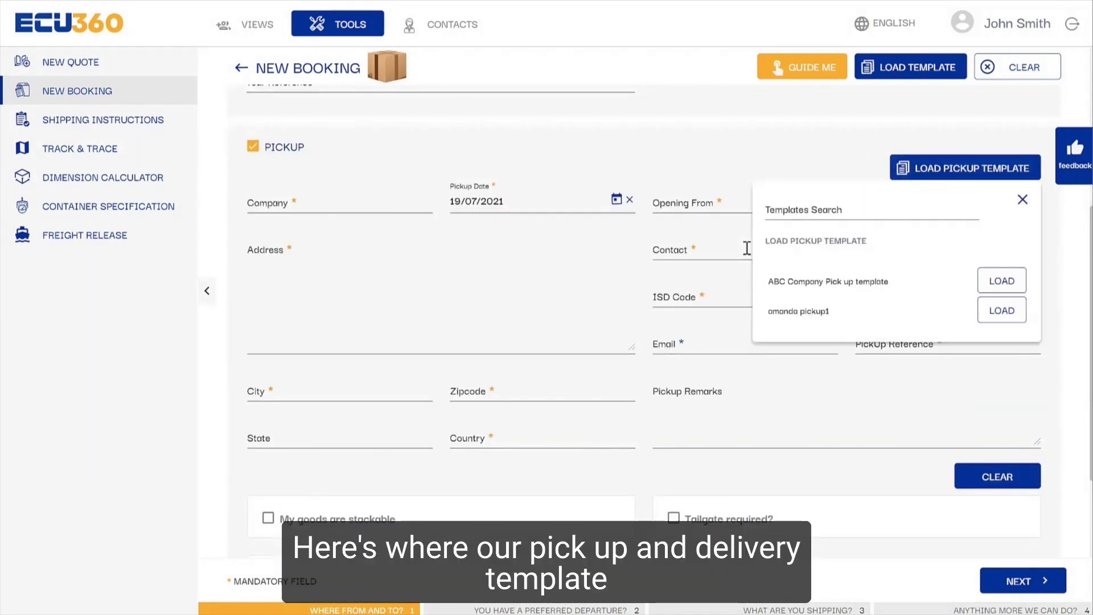
left_click(1000, 285)
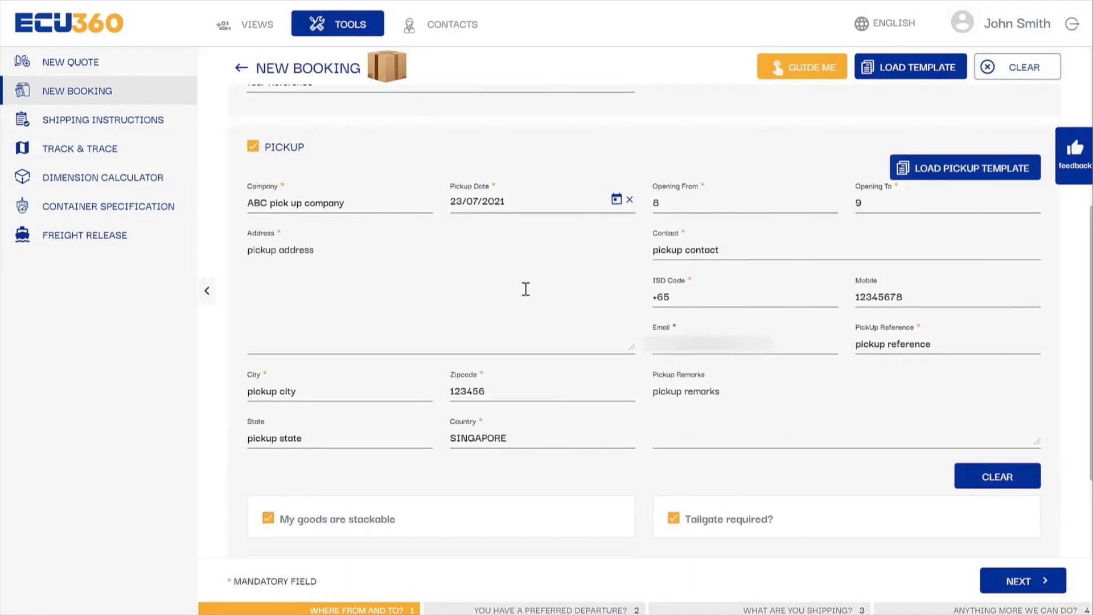
scroll(526, 289, "down", 4)
left_click(266, 387)
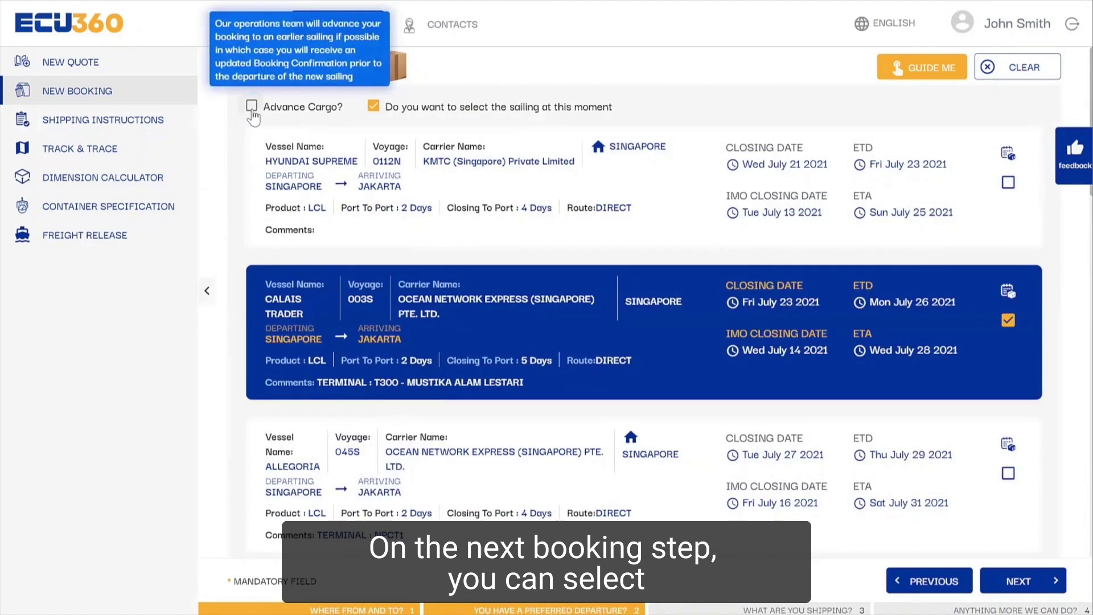
- Allow cargo advancement and enter 1 PALETTE STC weighing 2000 kg, volume 2 CBM
left_click(252, 108)
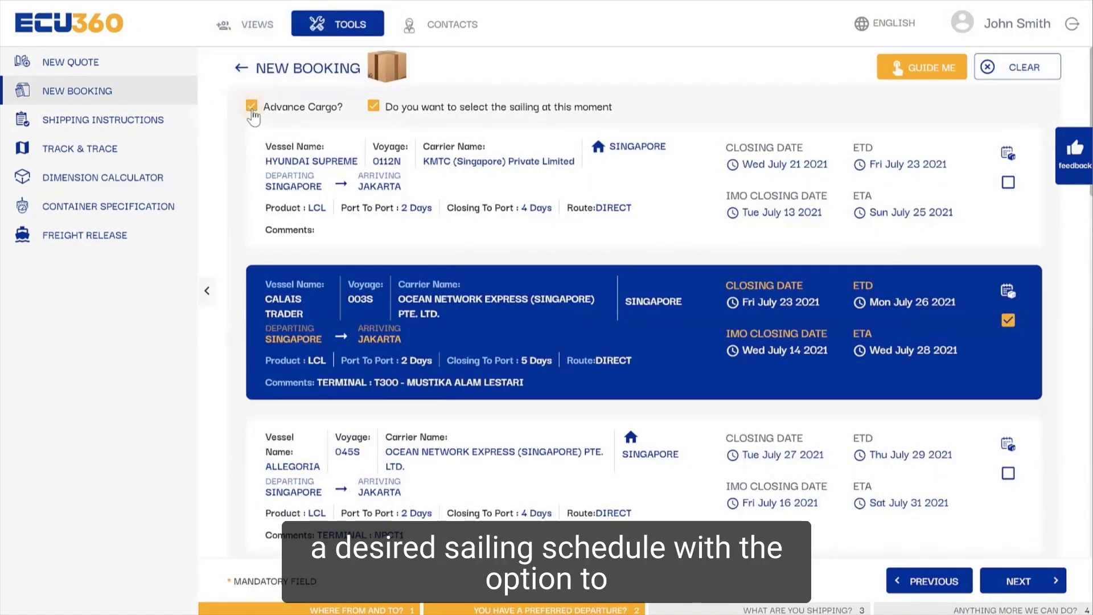
mouse_move(303, 111)
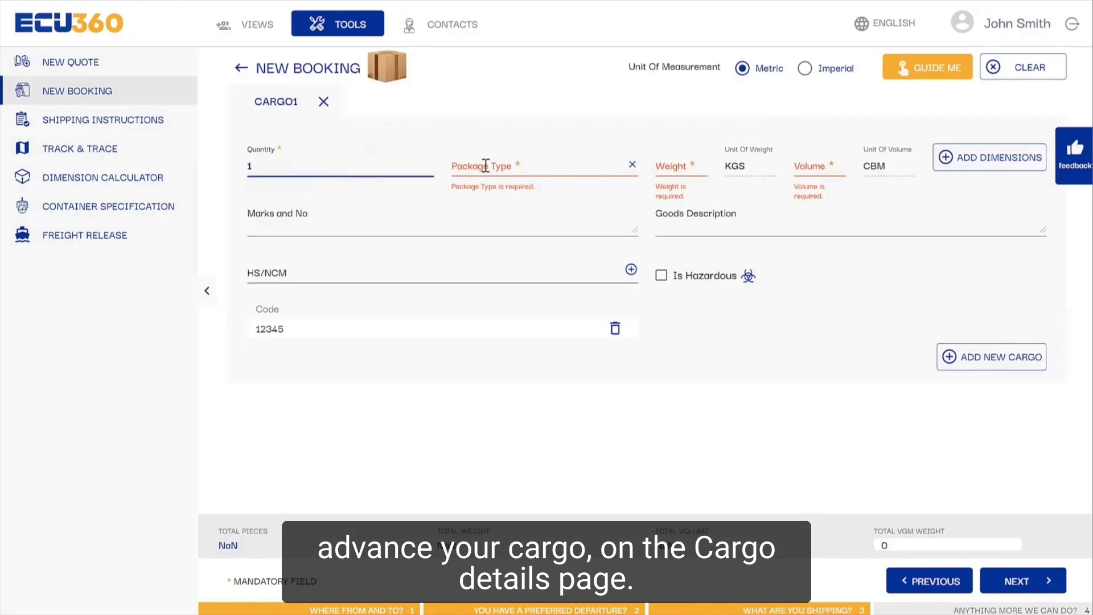
left_click(504, 164)
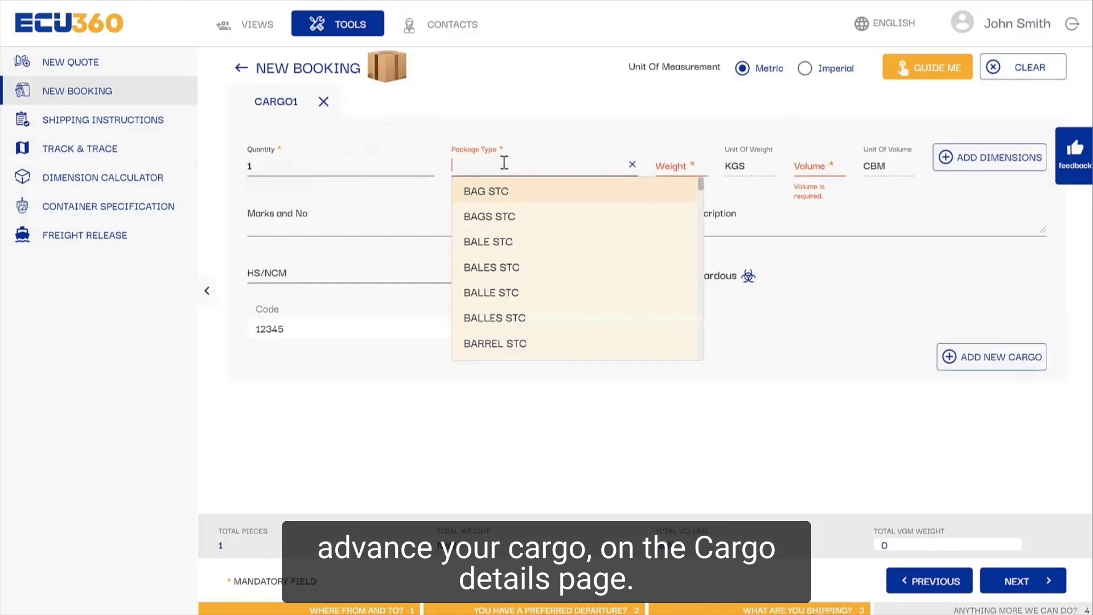
type("palet")
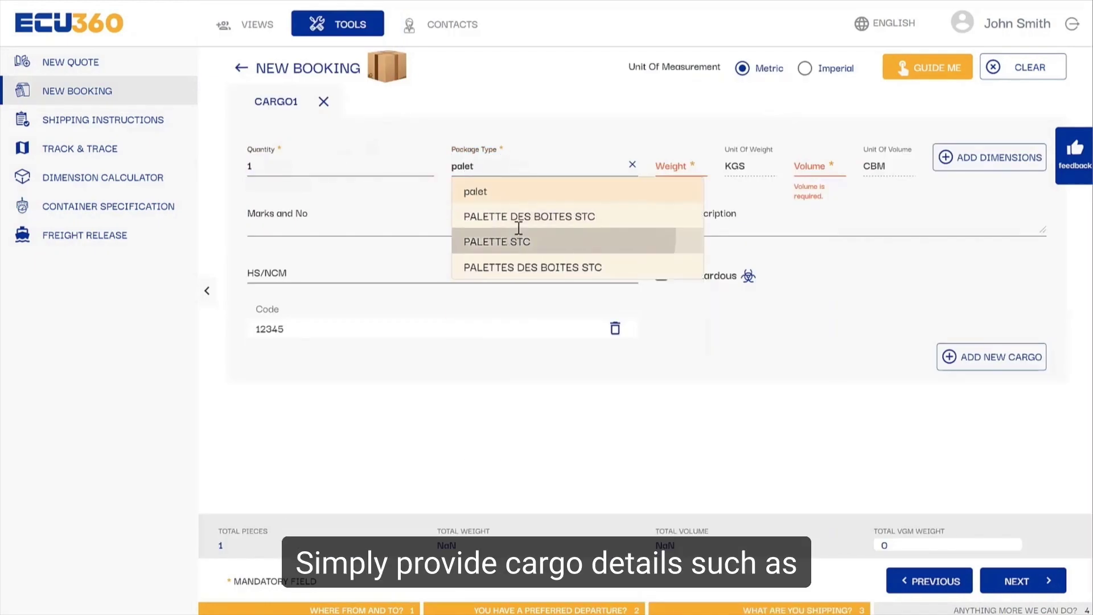
left_click(517, 239)
left_click(682, 164)
type("2000")
left_click(825, 169)
type("2")
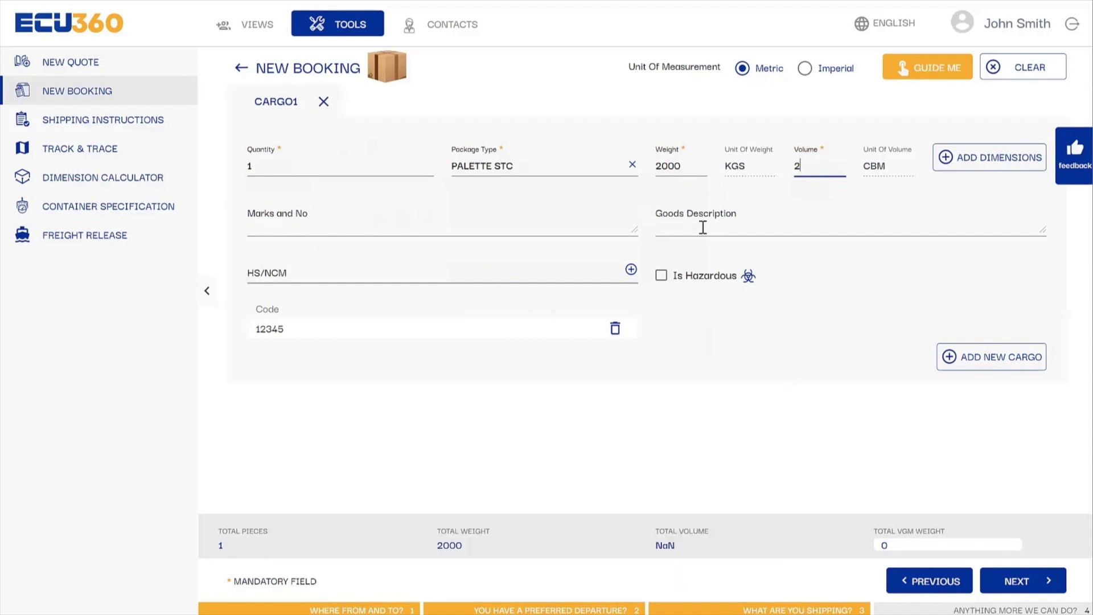
- Describe the goods as 'general', replace HS code 12345 with 123456, and mark hazardous
left_click(750, 227)
type("general")
left_click(270, 275)
type("123456")
left_click(631, 269)
left_click(615, 328)
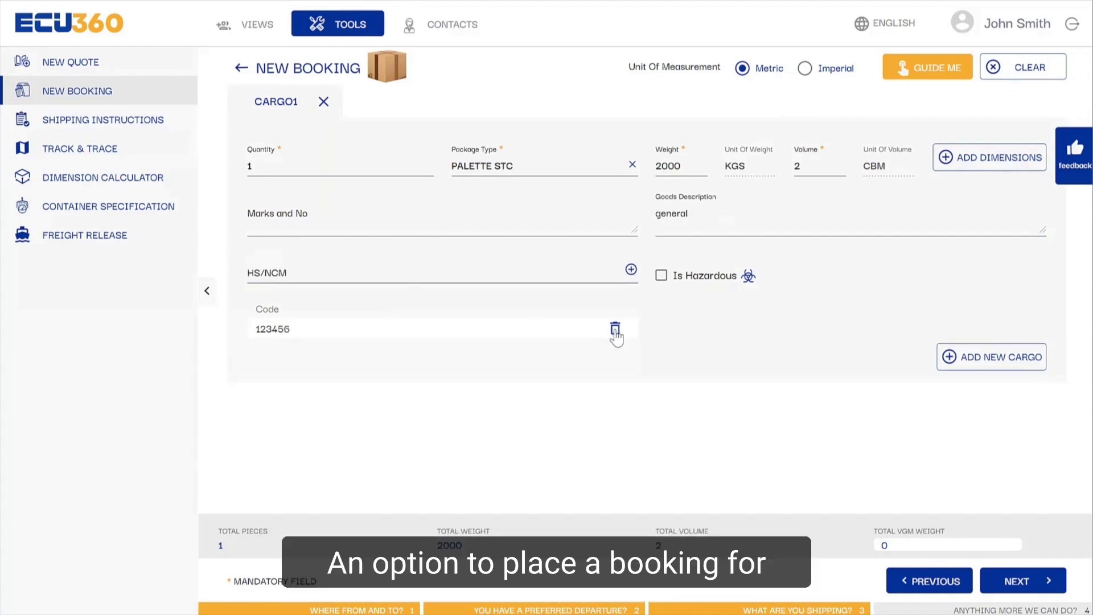
left_click(662, 277)
left_click(836, 277)
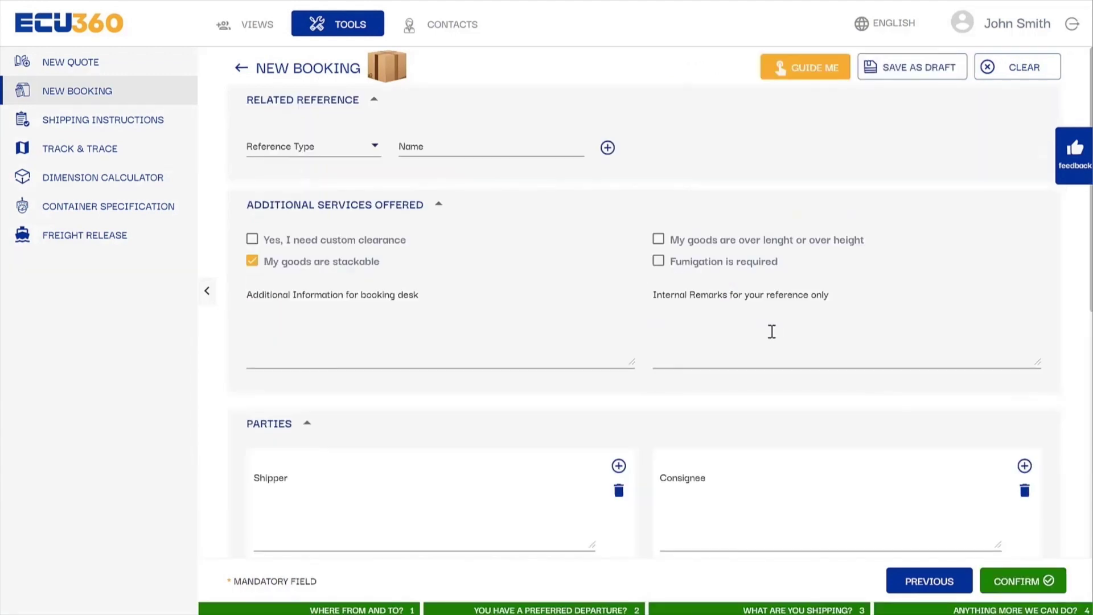
- Request custom clearance, over length/height and fumigation, untick stackable, and note 'test booking'
scroll(771, 329, "down", 10)
scroll(771, 330, "up", 10)
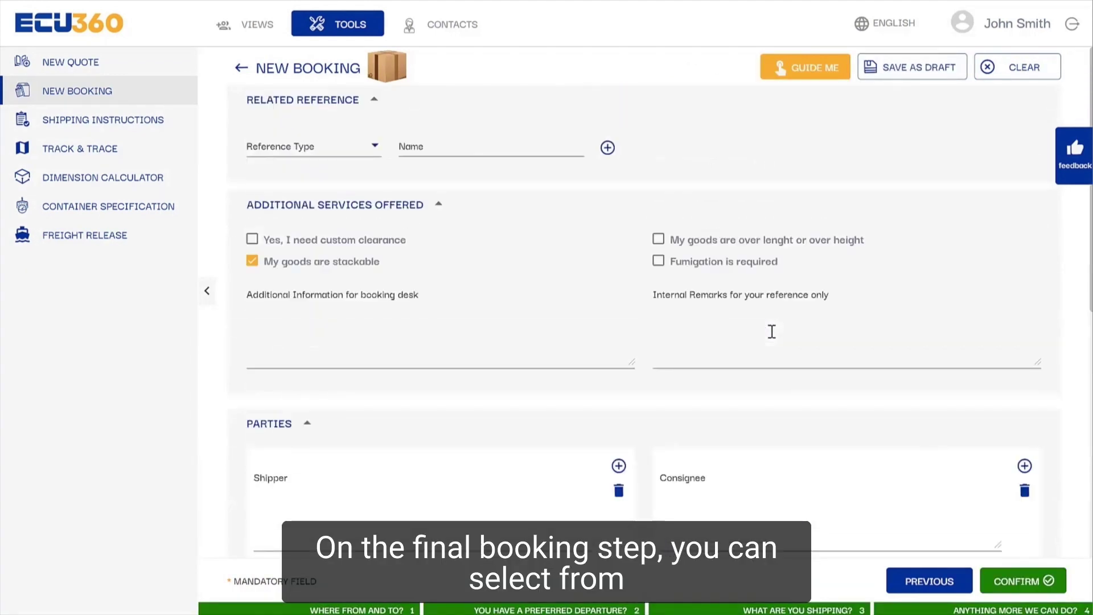
left_click(373, 147)
left_click(445, 295)
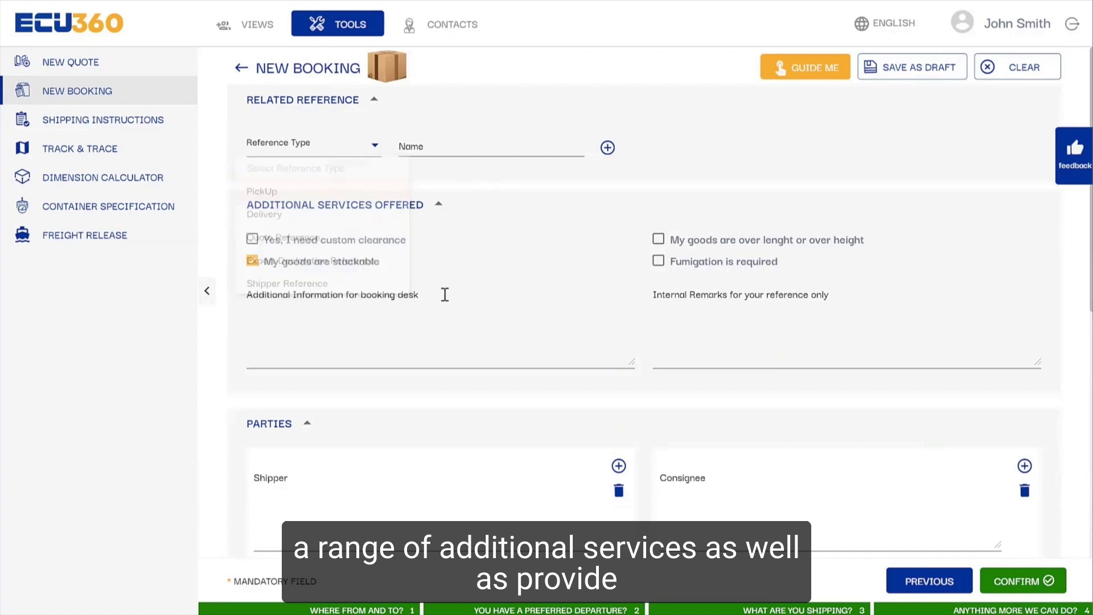
left_click(252, 241)
left_click(252, 261)
left_click(659, 239)
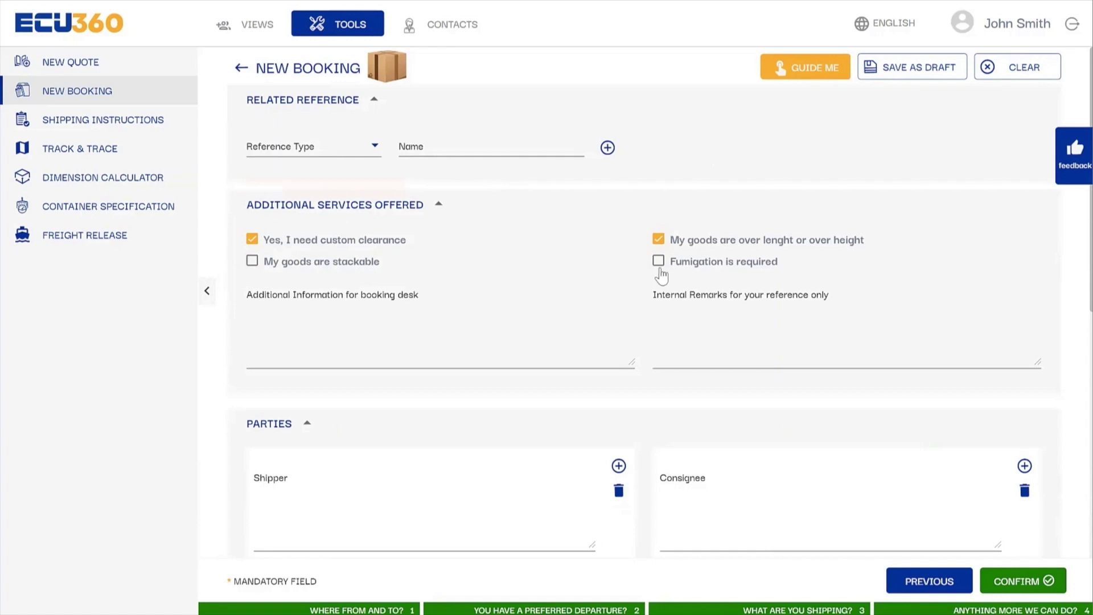
left_click(659, 261)
type("test booking")
left_click(716, 347)
scroll(710, 366, "down", 6)
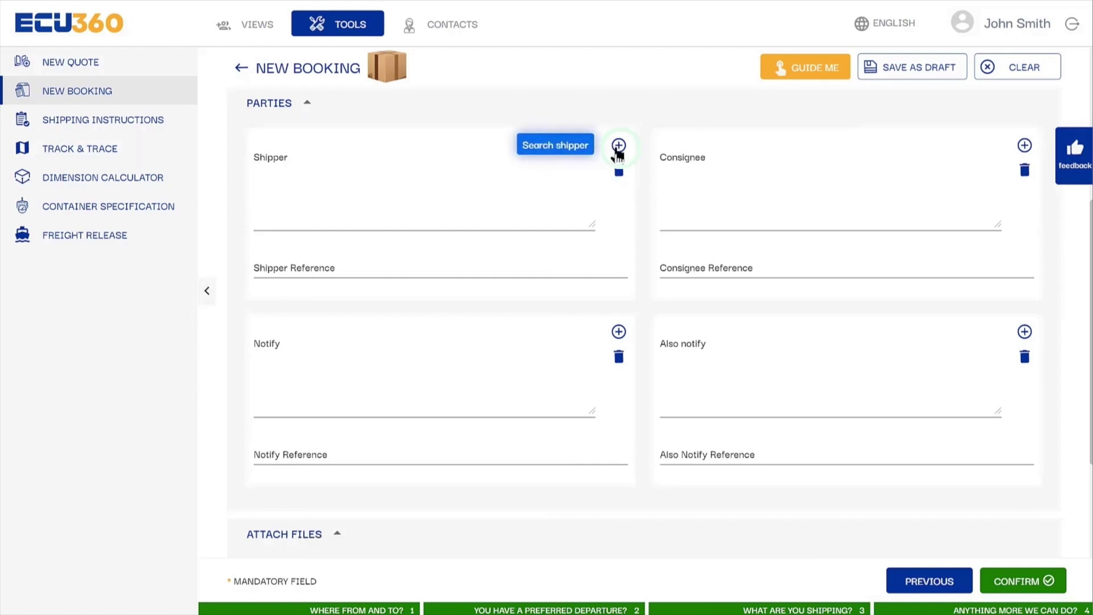
- Set 'test client' as the shipper and 'test' as the consignee
left_click(619, 147)
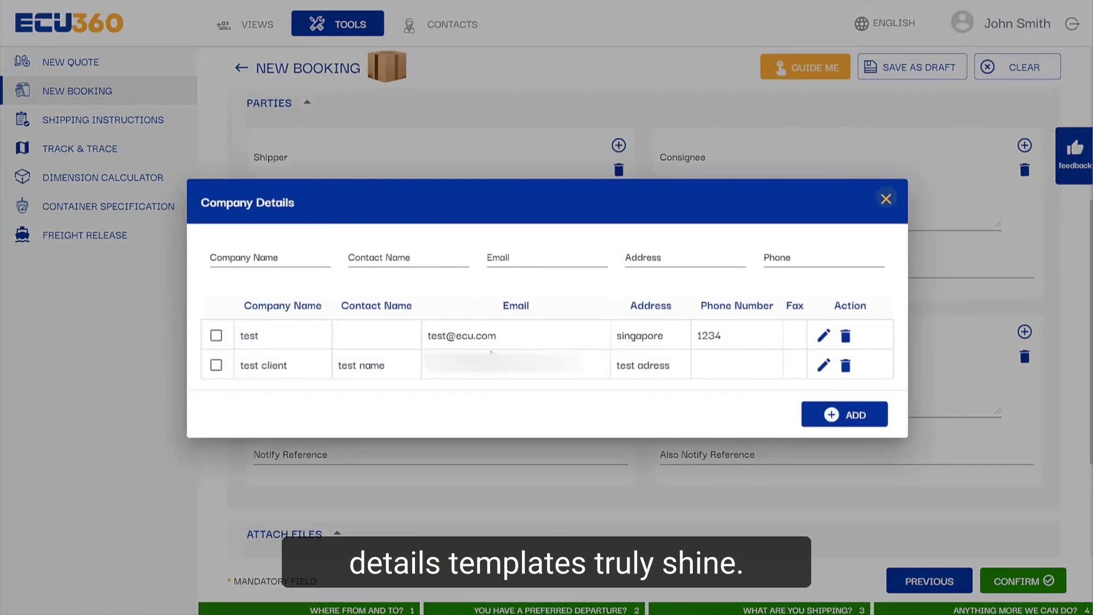
left_click(216, 365)
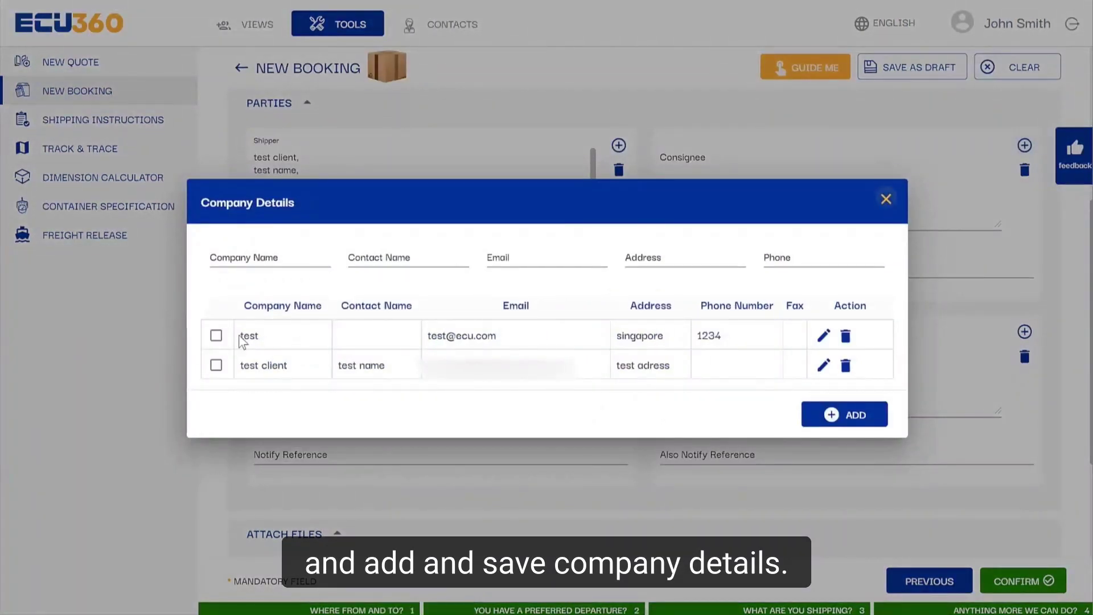
left_click(216, 335)
left_click(619, 332)
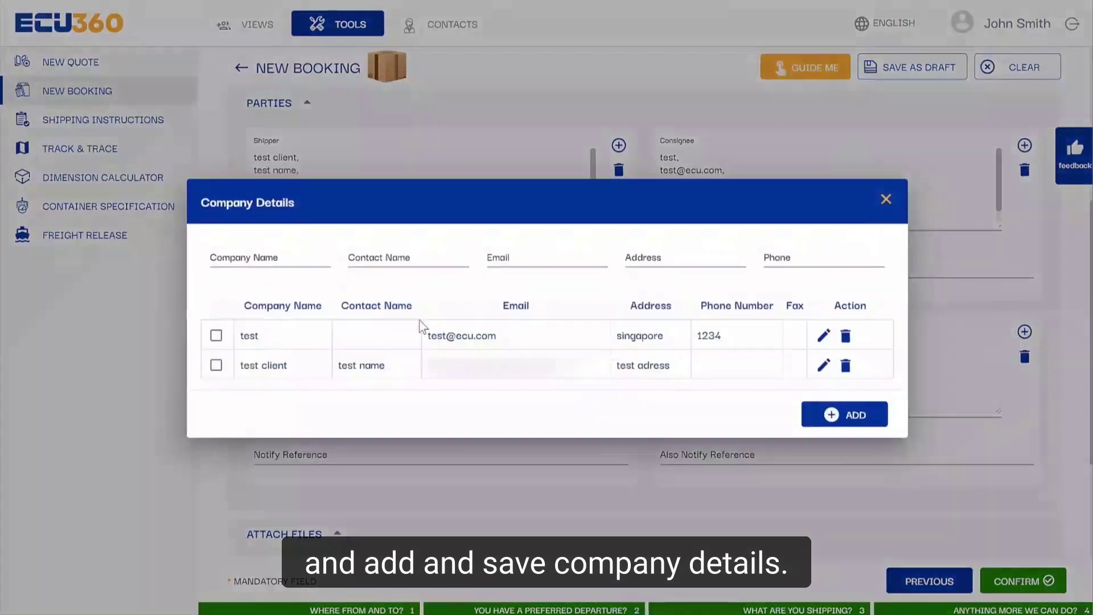
left_click(849, 421)
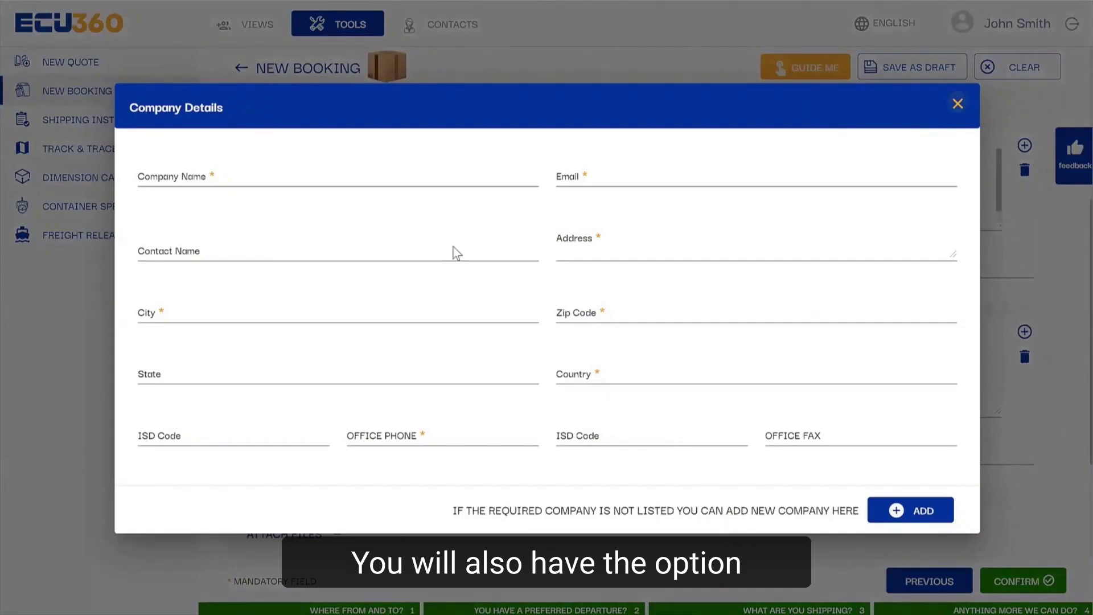
left_click(957, 106)
left_click(934, 196)
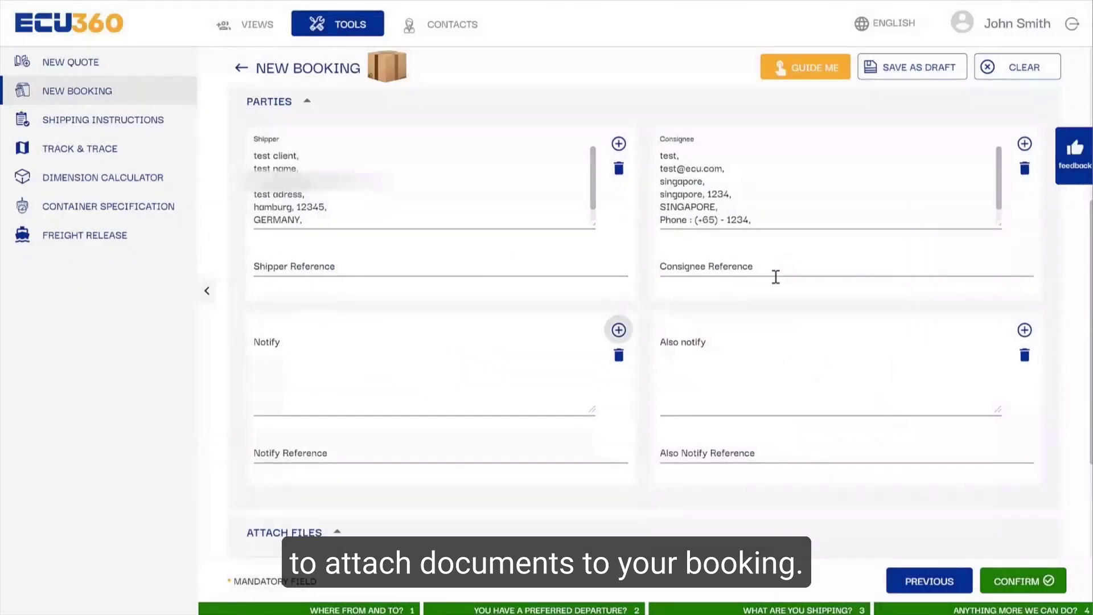
- Change the attachment's type to DGD and proceed to the Booking Summary
scroll(532, 288, "down", 5)
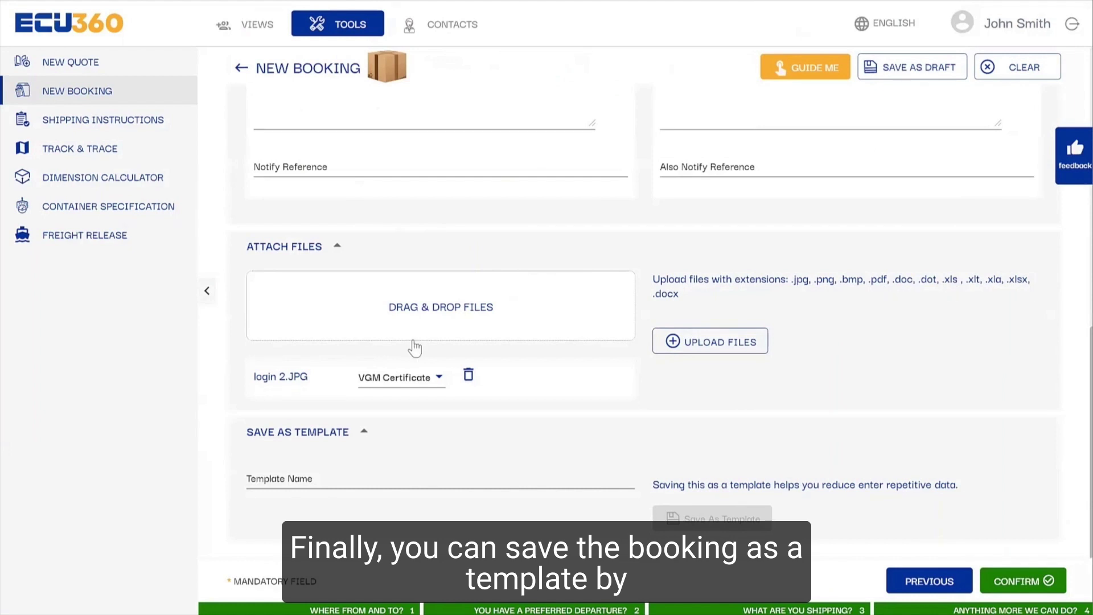
left_click(421, 379)
left_click(415, 490)
scroll(418, 436, "down", 1)
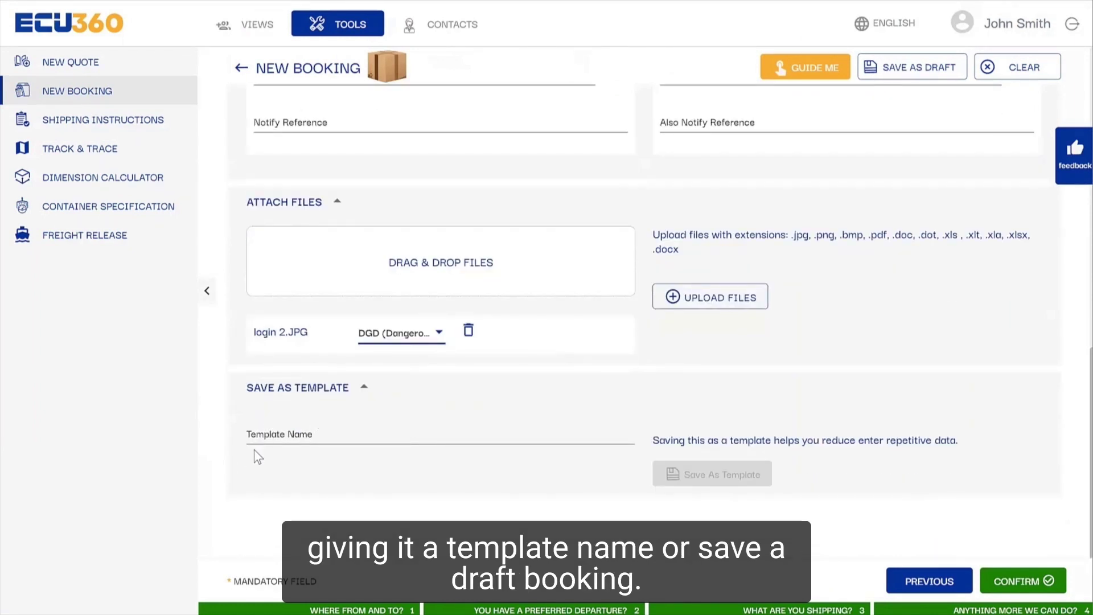
left_click(308, 437)
left_click(1024, 581)
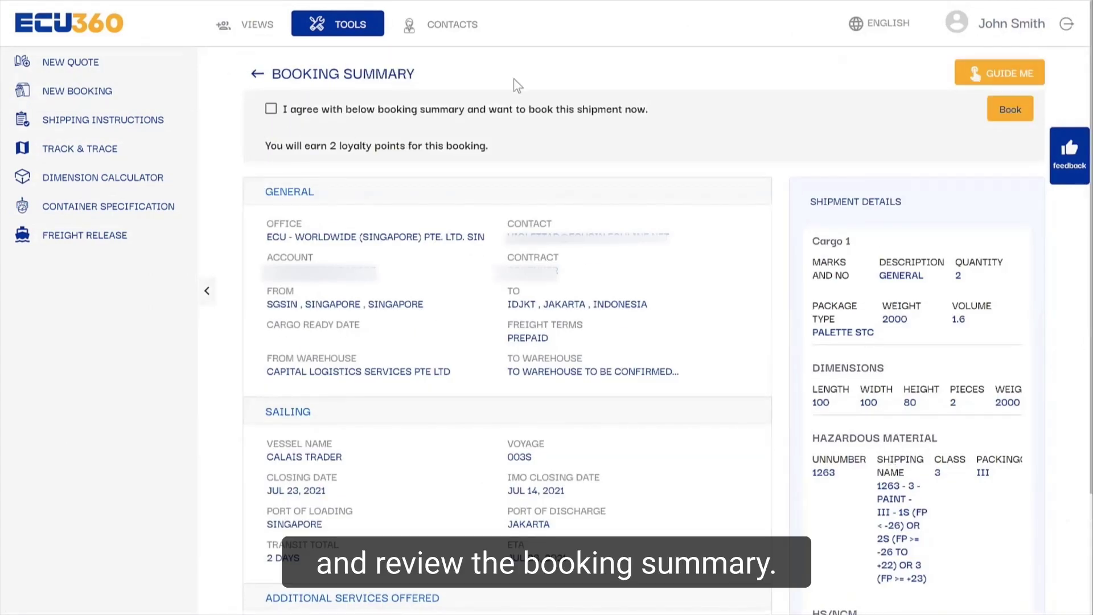
- Agree to the summary and book the LCL shipment, dismissing the feedback and email dialogs
left_click(272, 109)
left_click(1011, 109)
left_click(762, 189)
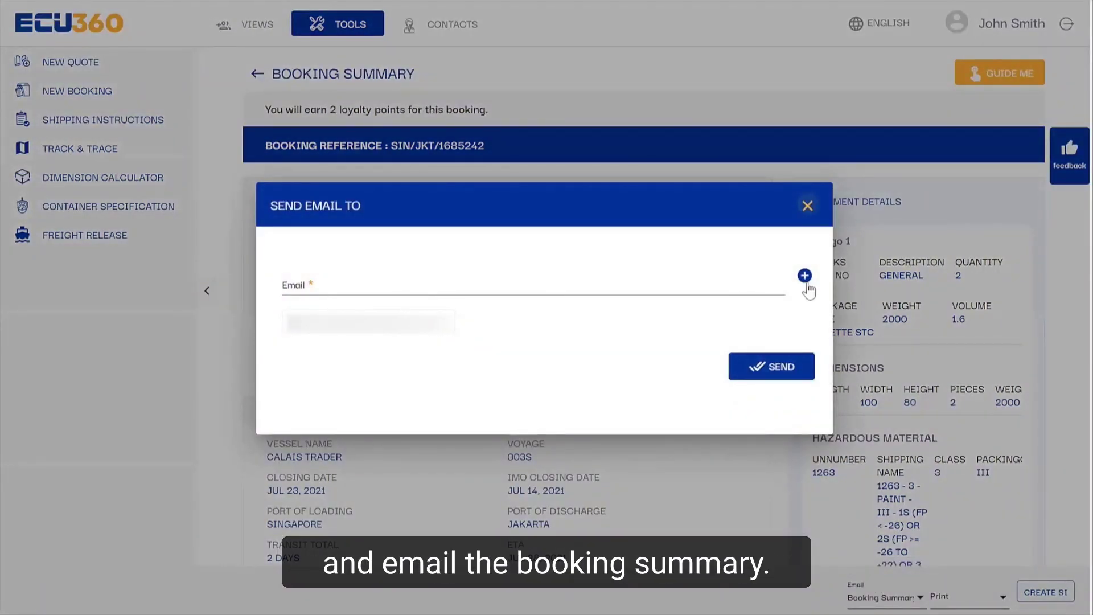
left_click(807, 206)
- Open and scroll through the printable Booking Summary document
left_click(991, 595)
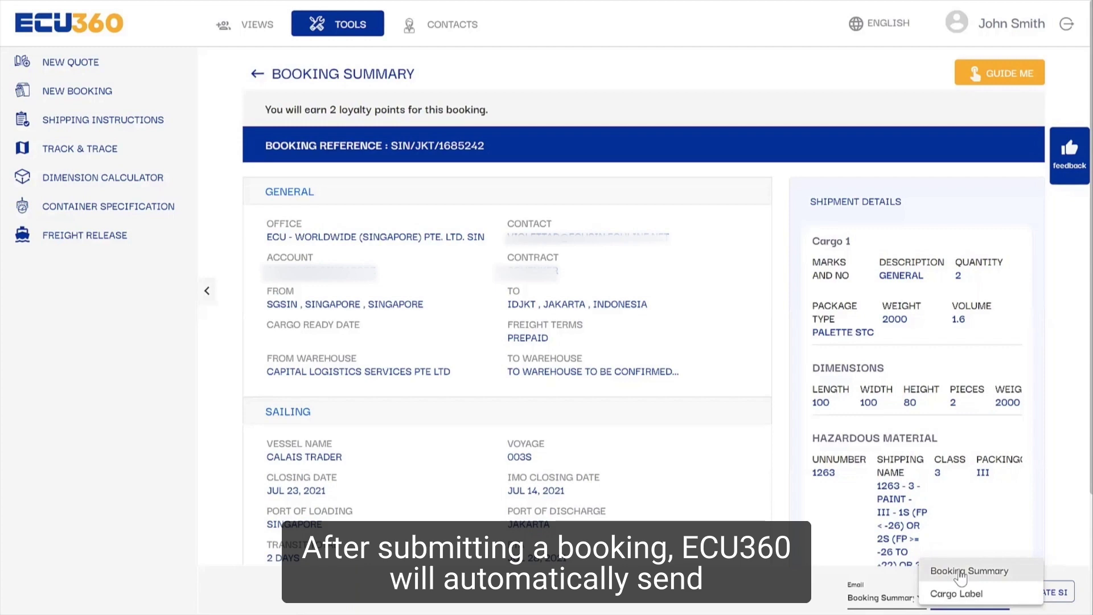
left_click(968, 571)
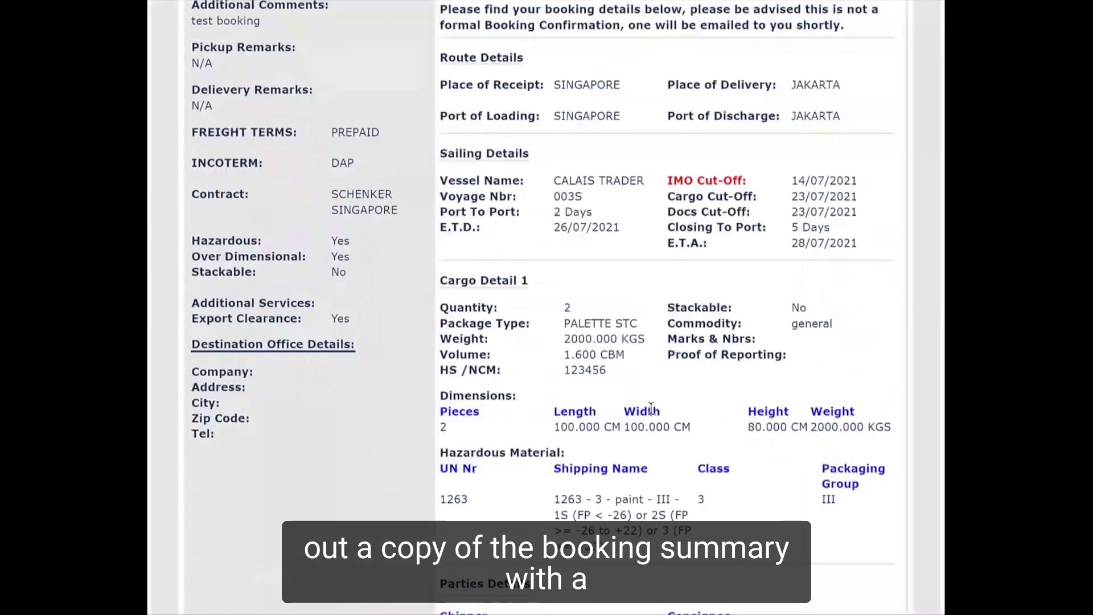
scroll(652, 398, "down", 15)
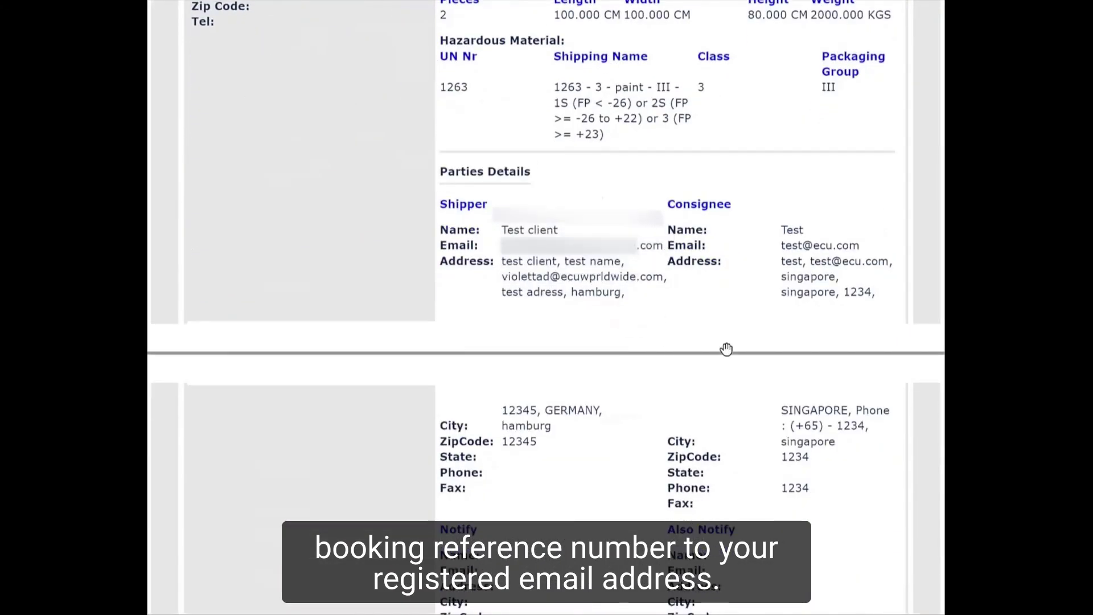
scroll(712, 350, "down", 8)
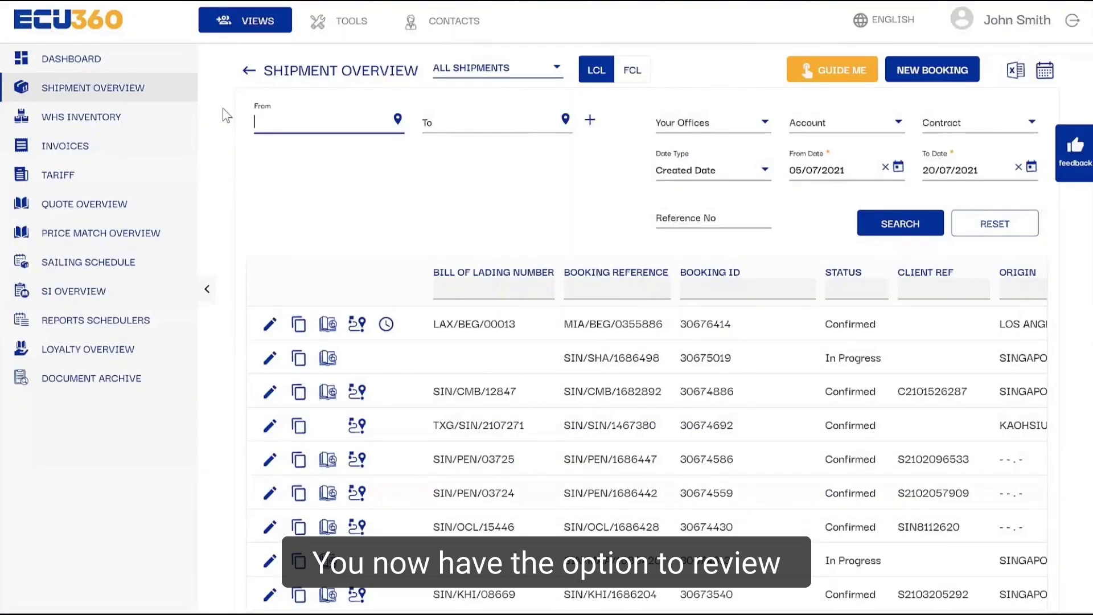
- Start a new FCL booking with carrier ECU WORLDWIDE (USA), INC. MIA prefilled
left_click(504, 146)
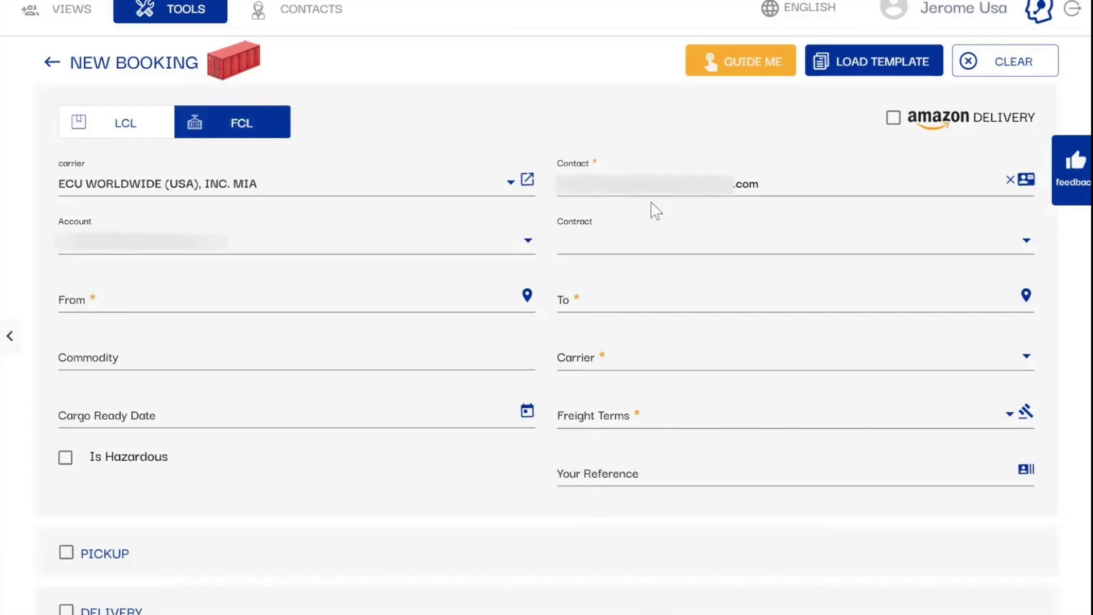
- Choose the MIA office for the FCL booking and begin selecting the account
left_click(268, 192)
left_click(251, 171)
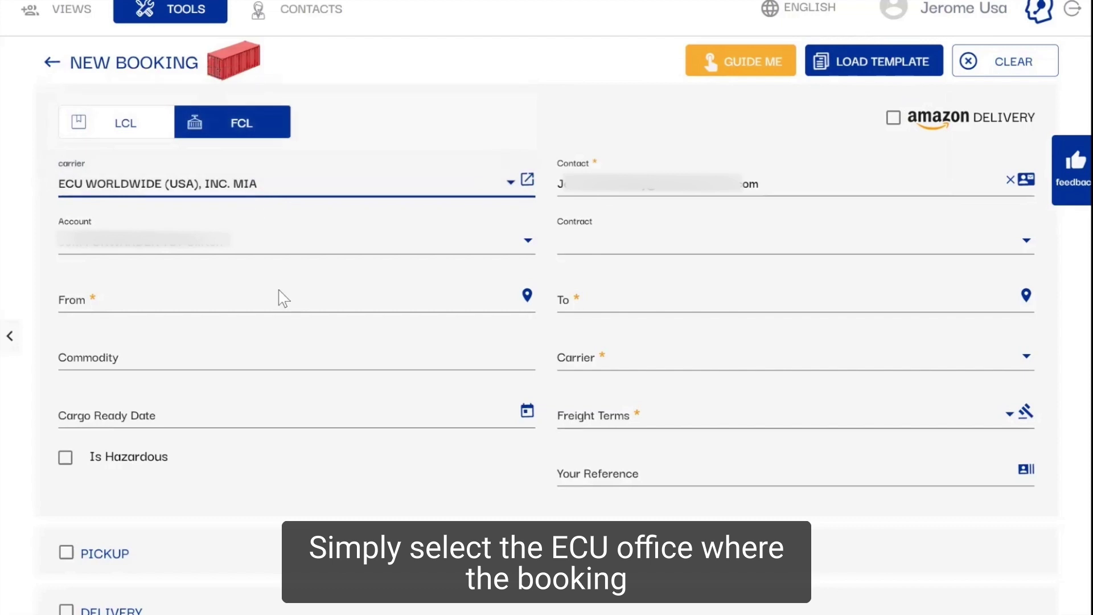
left_click(360, 255)
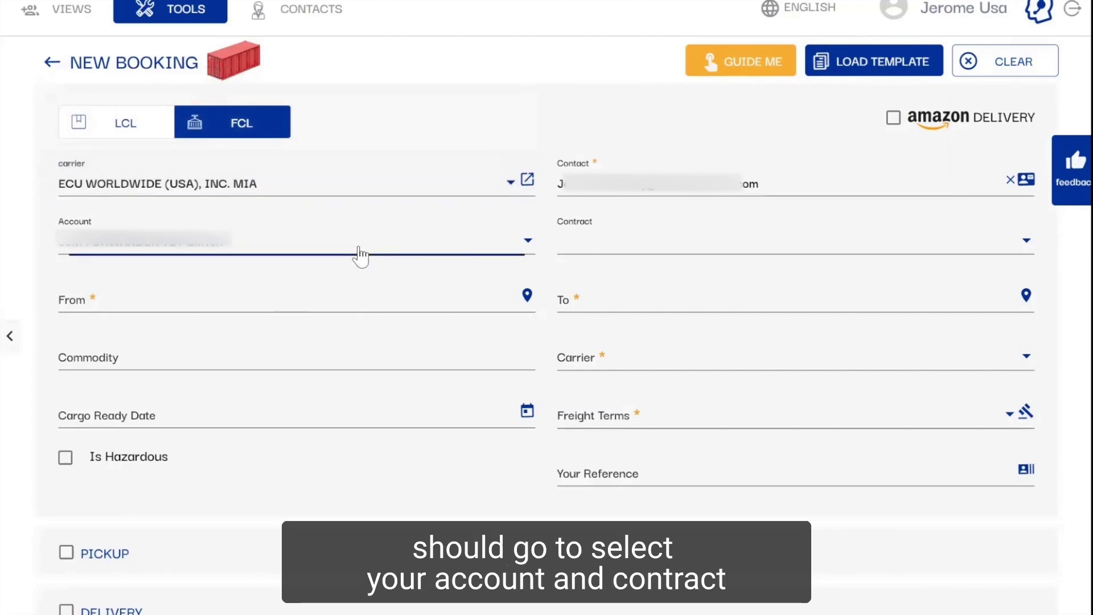
- Route the booking from USNYC New York to SGSIN Singapore on YANG MING LINE
left_click(333, 305)
type("New")
left_click(170, 355)
left_click(642, 303)
type("singa")
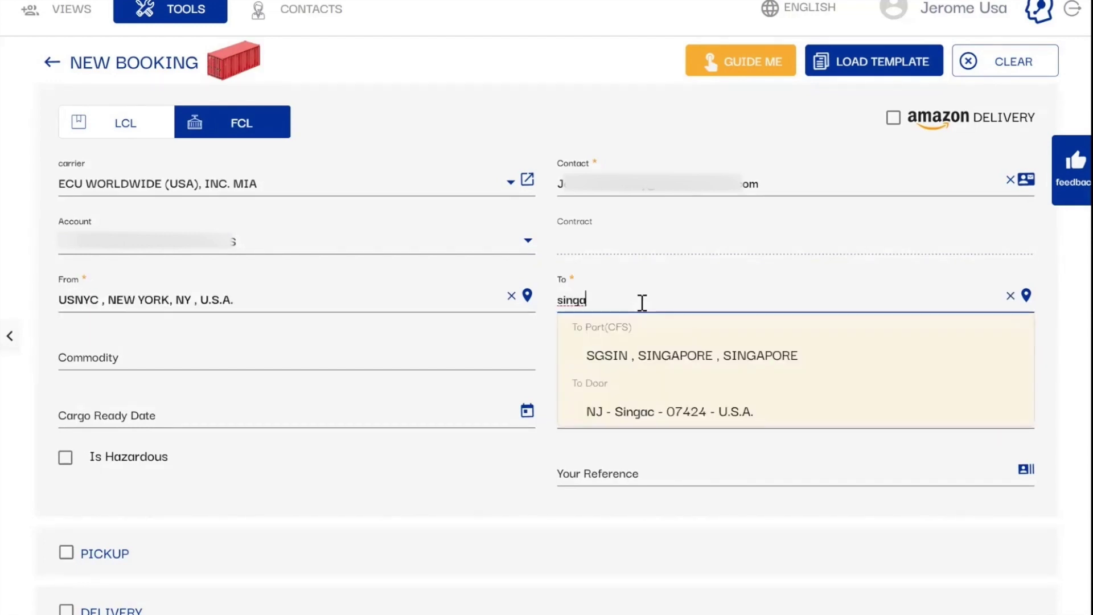
left_click(637, 353)
left_click(645, 360)
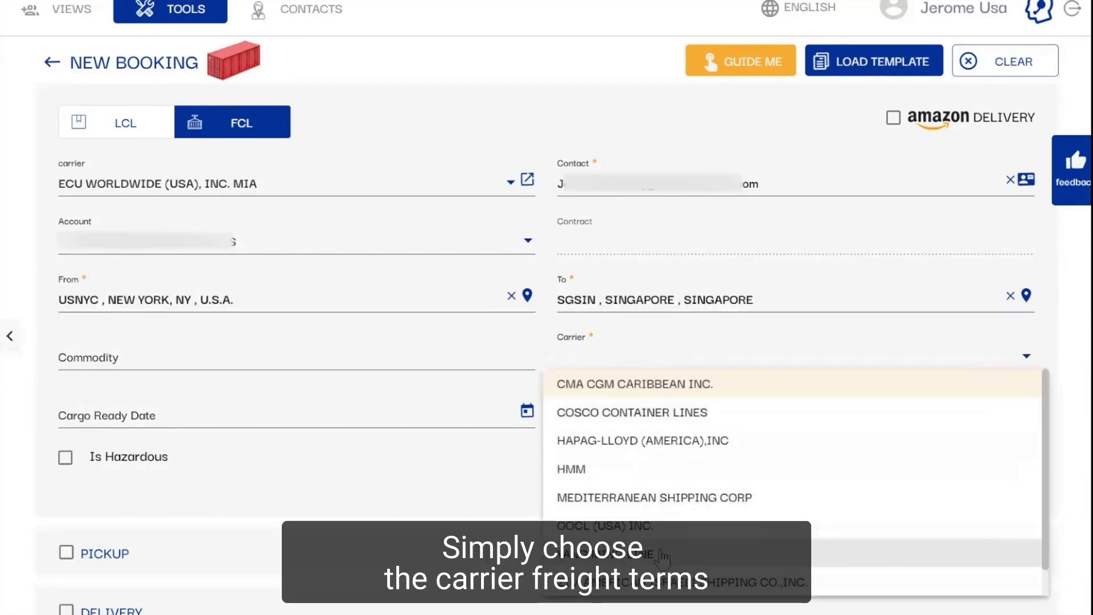
left_click(653, 513)
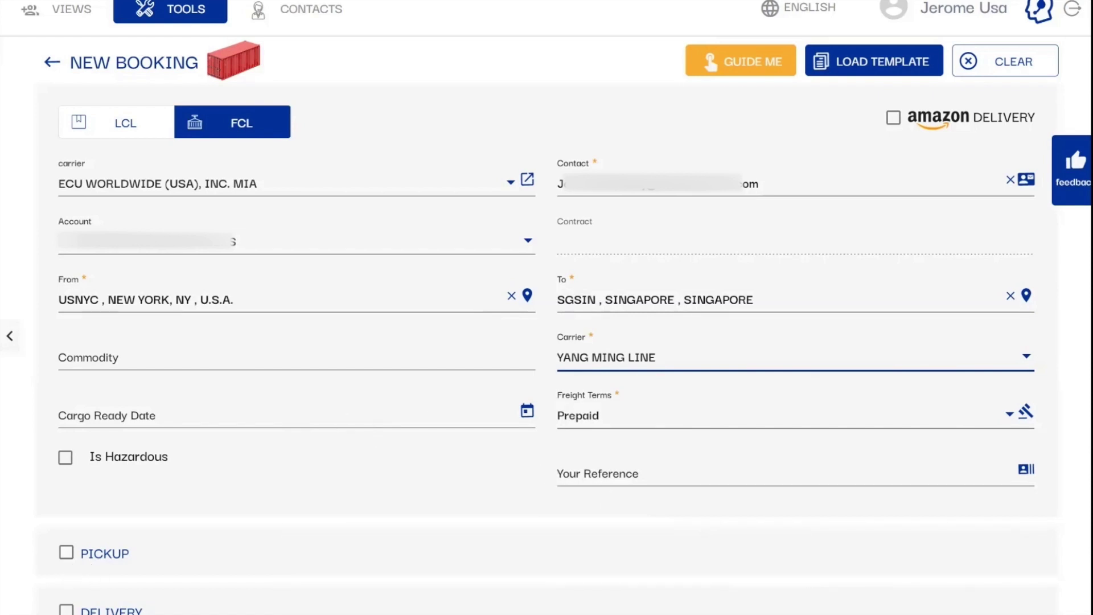
- Add pickup and delivery services to the FCL booking
left_click(67, 552)
scroll(383, 442, "down", 7)
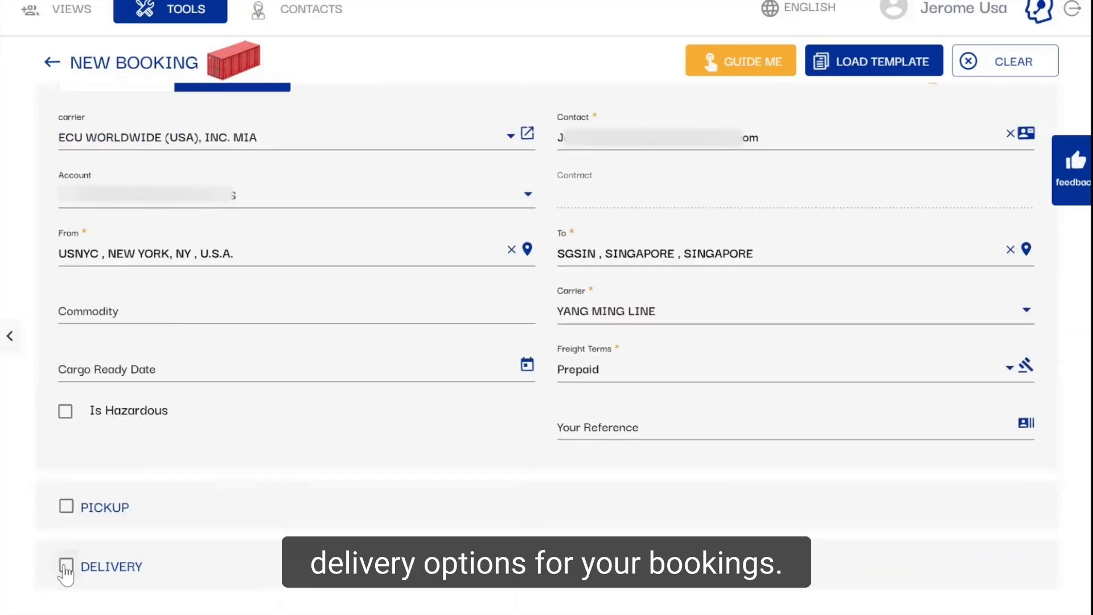
left_click(66, 565)
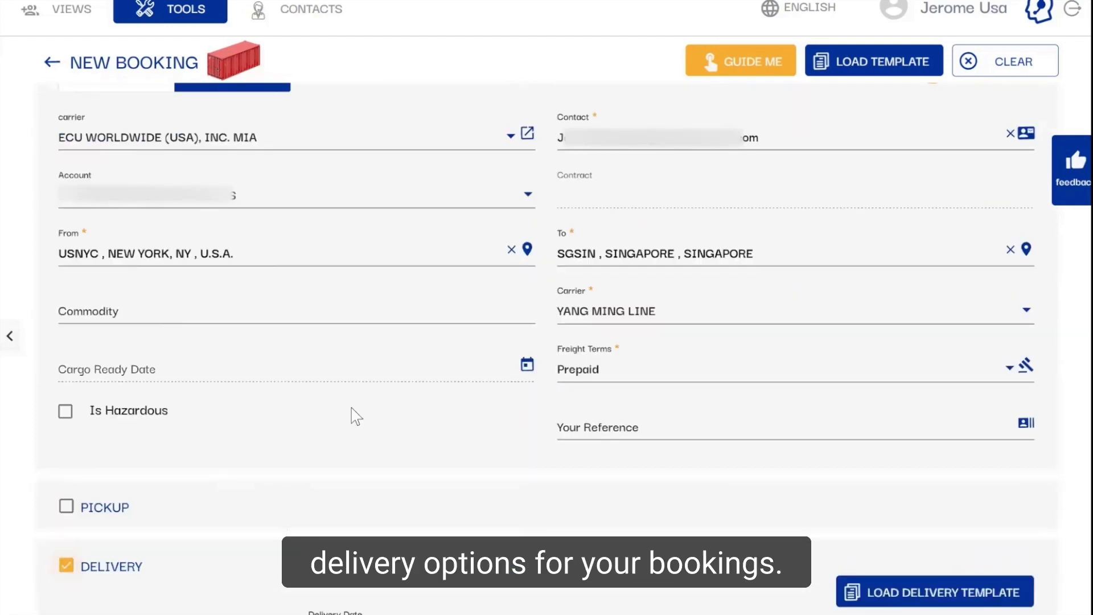
scroll(351, 408, "down", 6)
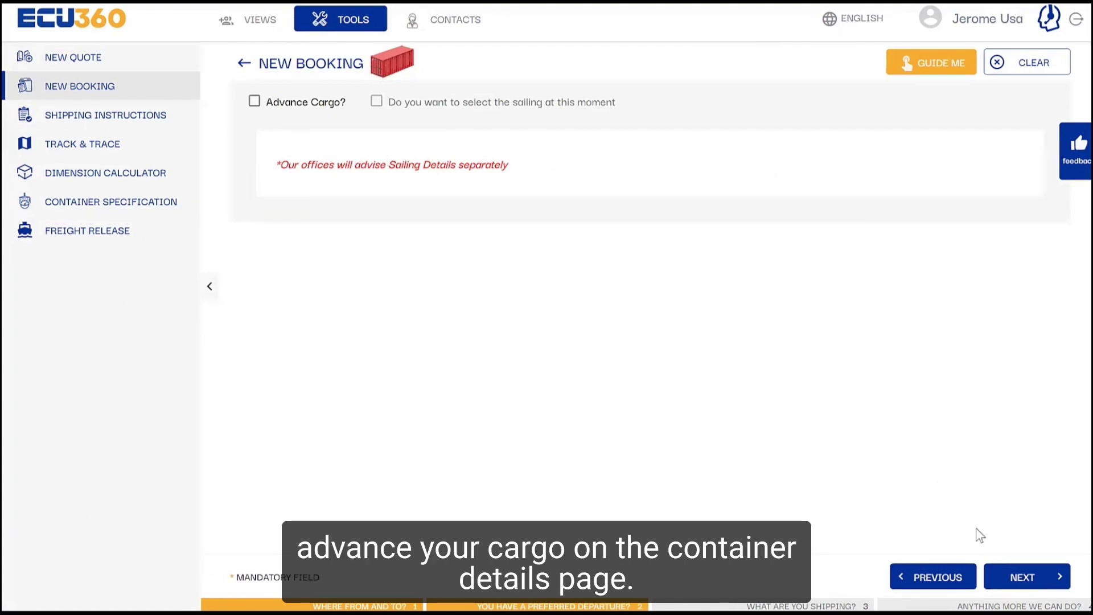
- Add three 40 HC containers, skip their cargo details, and advance to the final step
left_click(1034, 579)
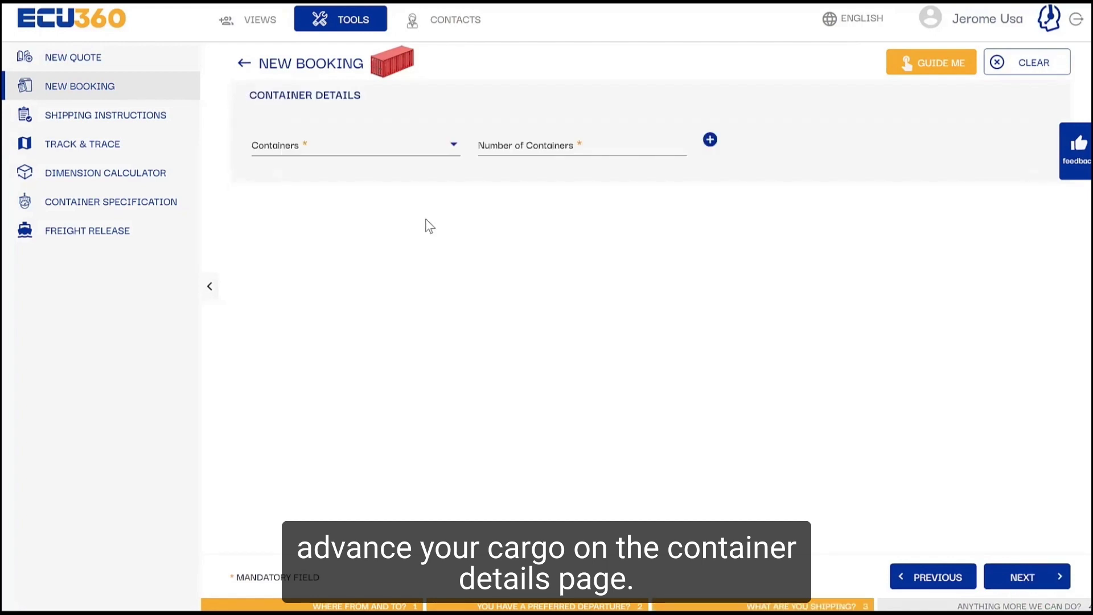
left_click(451, 153)
left_click(334, 256)
left_click(587, 143)
type("3")
left_click(710, 140)
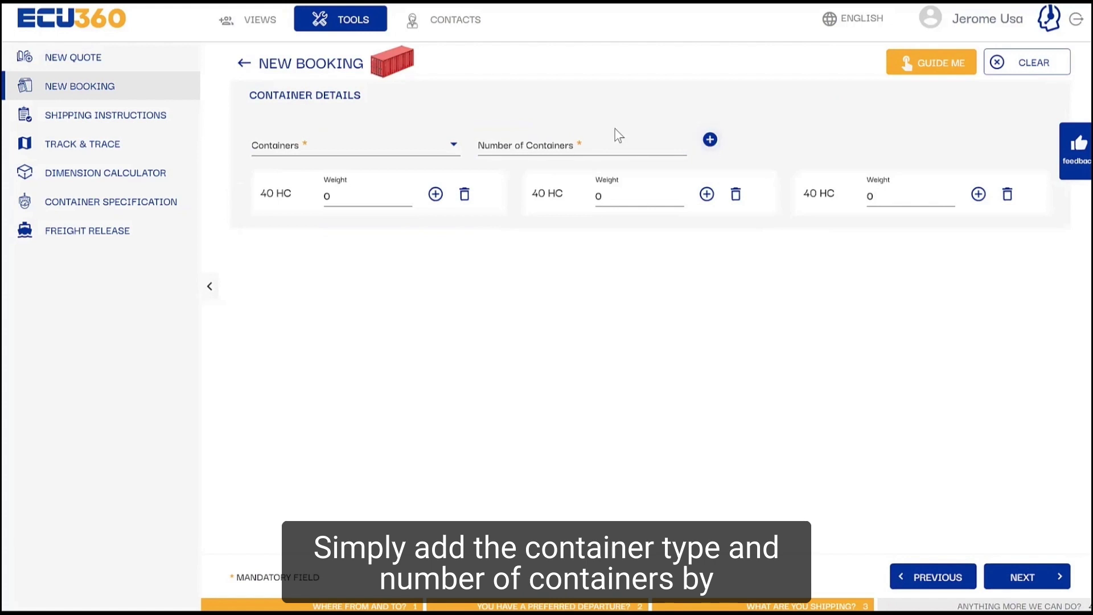
left_click(436, 195)
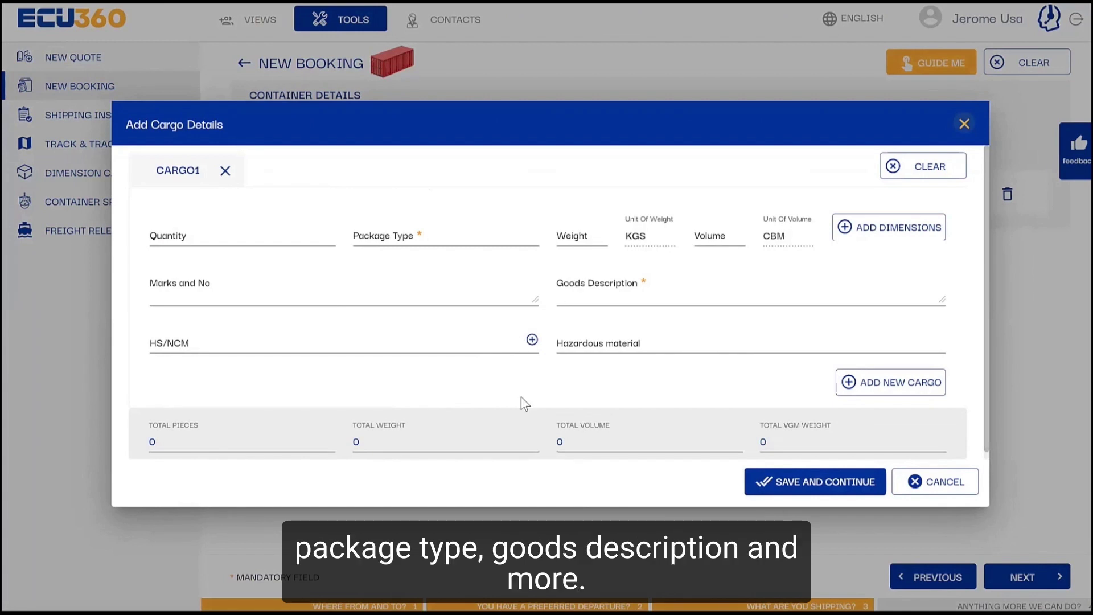
left_click(911, 481)
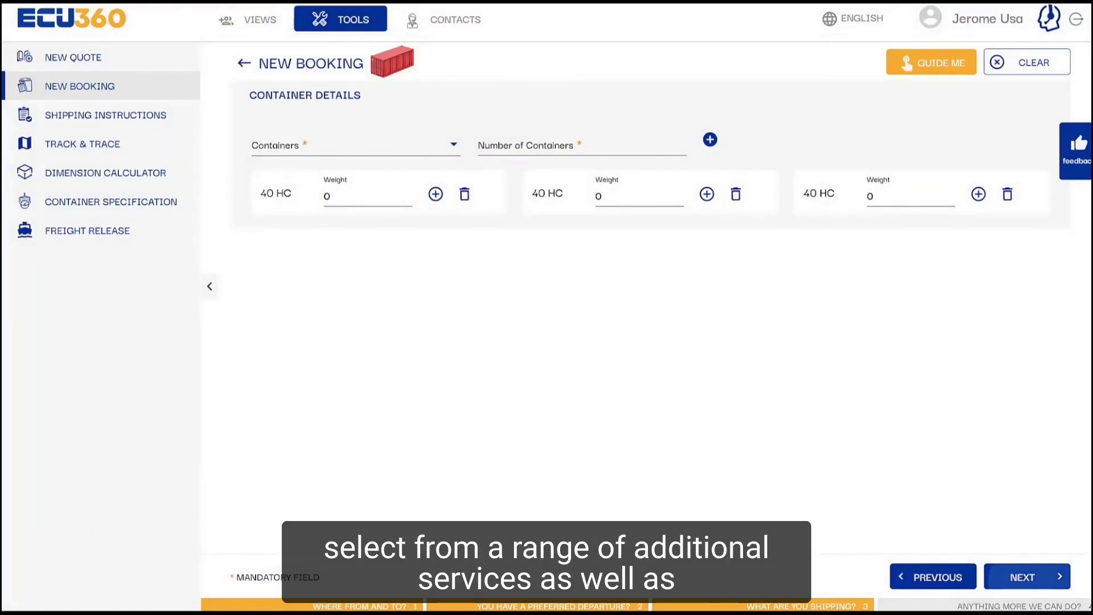
left_click(1019, 575)
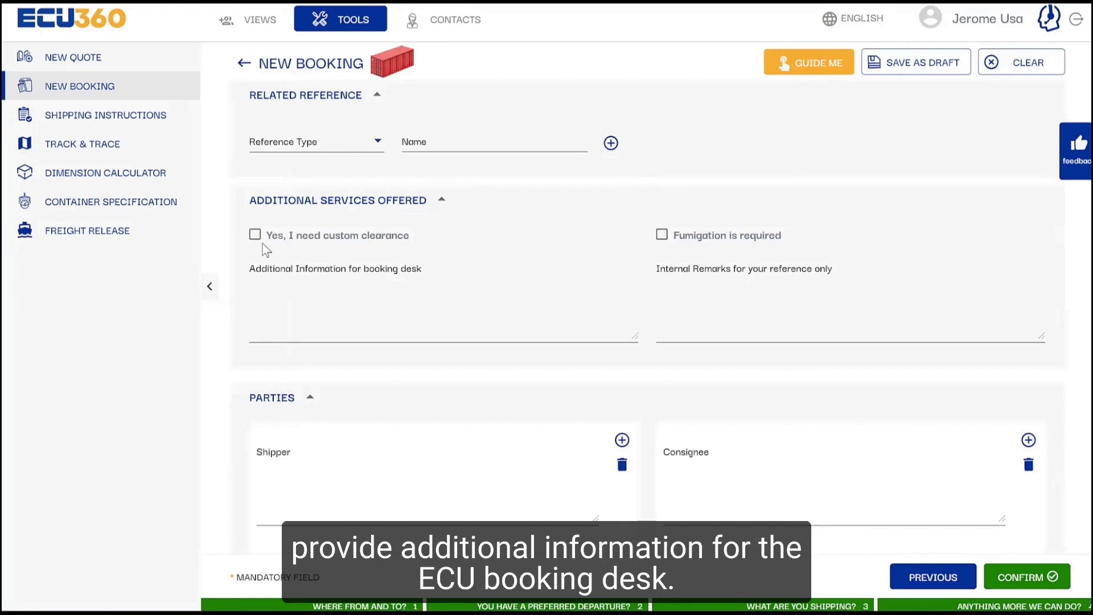
left_click(256, 237)
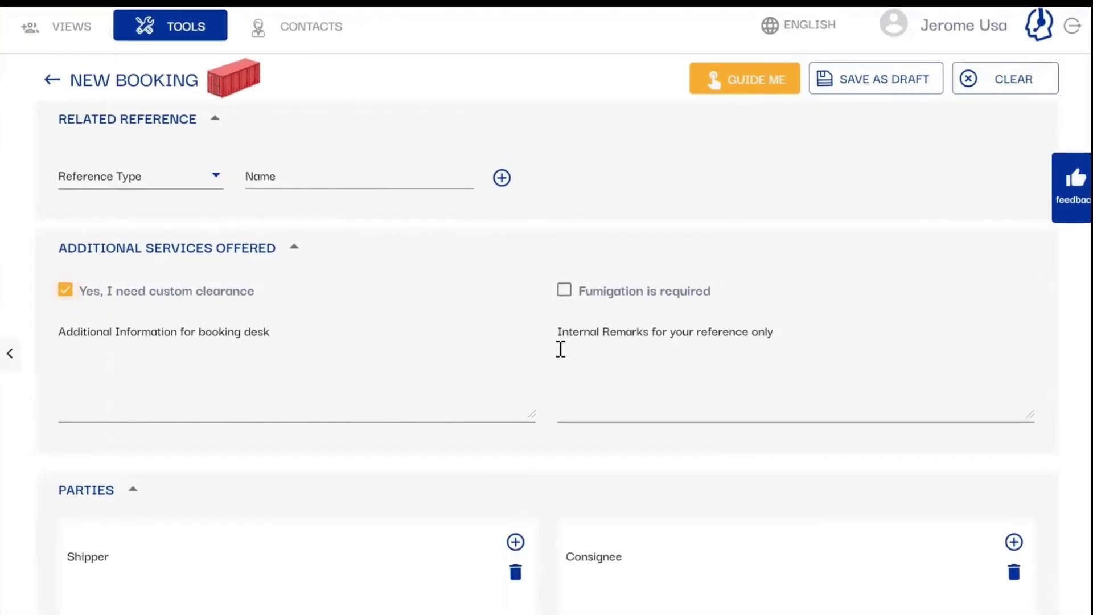
left_click(374, 369)
type("test booking")
scroll(658, 378, "down", 5)
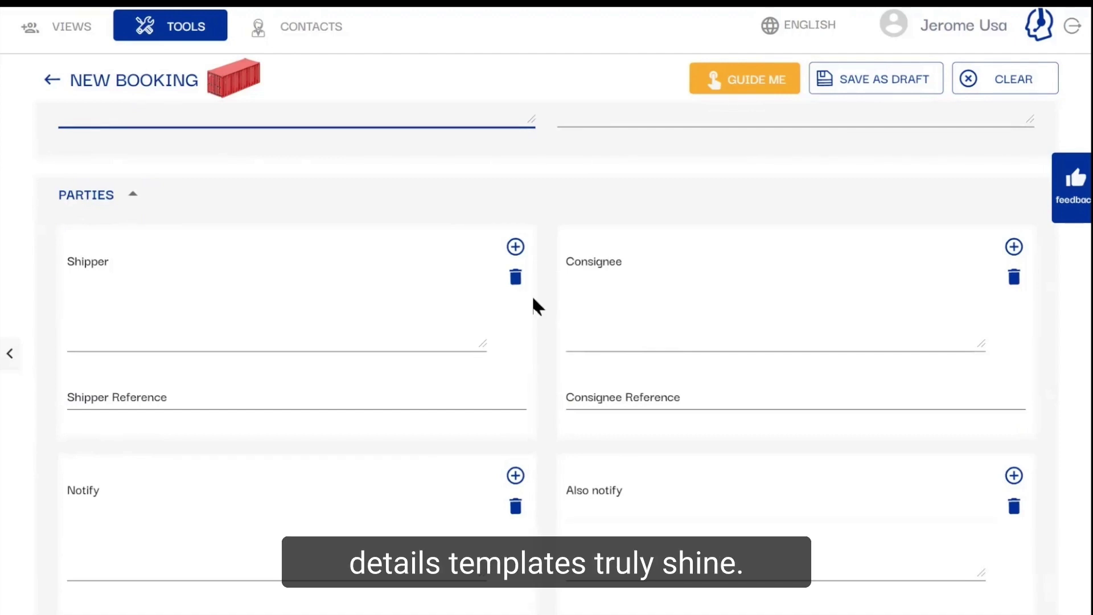
left_click(516, 248)
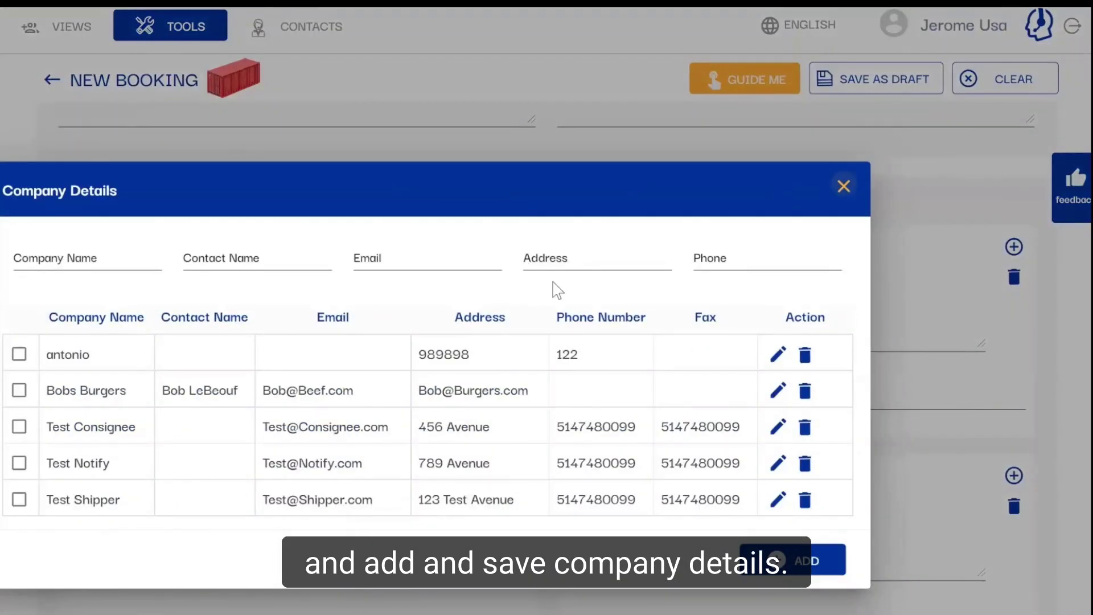
left_click(846, 189)
scroll(660, 370, "down", 7)
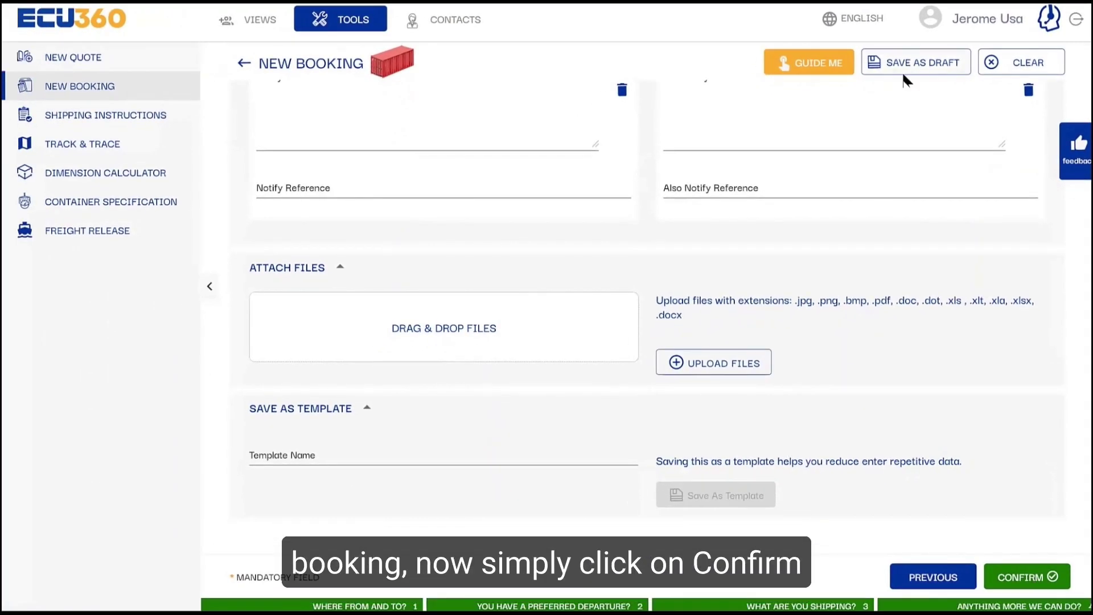
left_click(1022, 577)
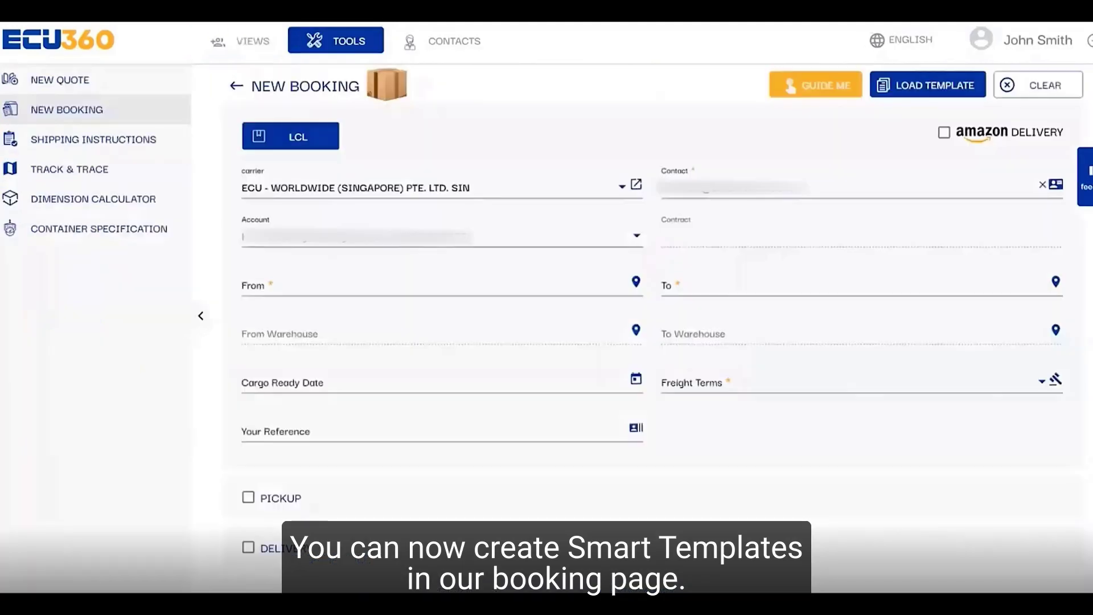
- Route the LCL booking from Singapore to Hong Kong and choose the second sailing
type("Singapore")
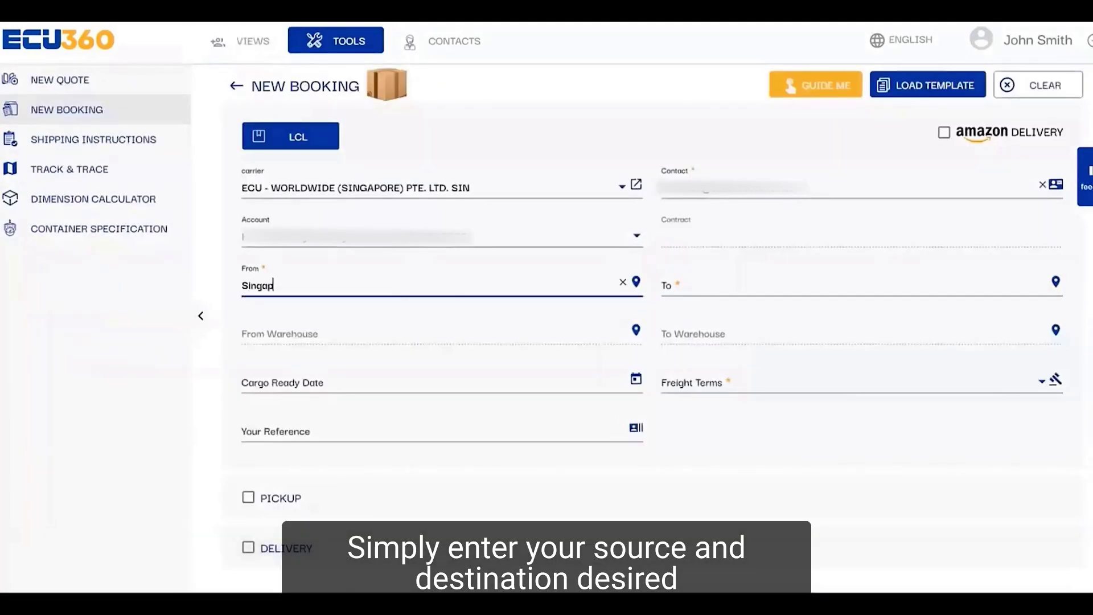
key("Down")
key("Return")
left_click(665, 285)
type("hong")
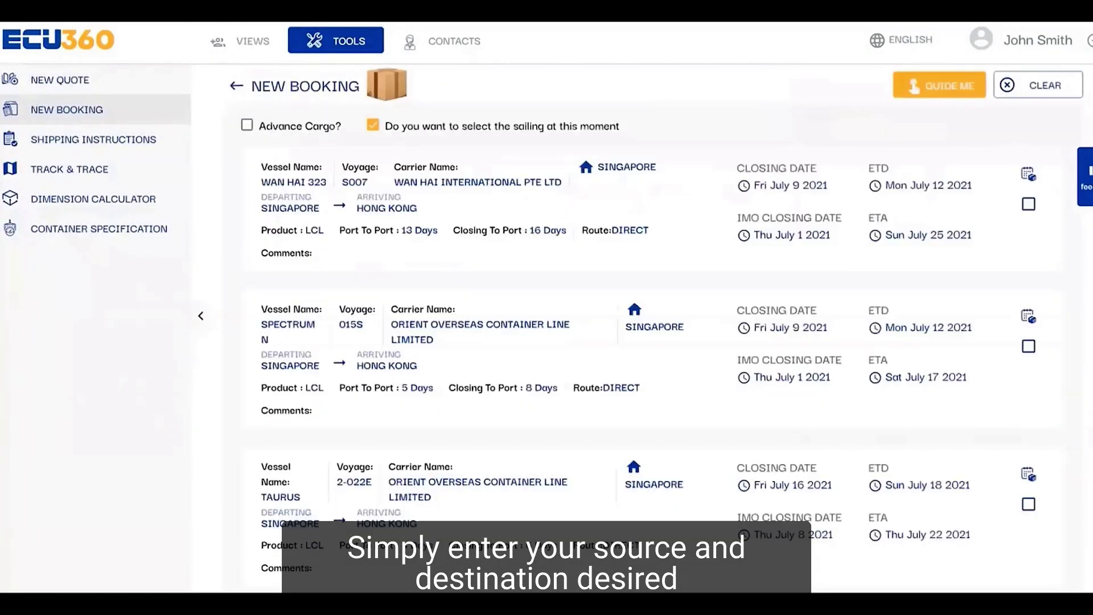
left_click(1028, 345)
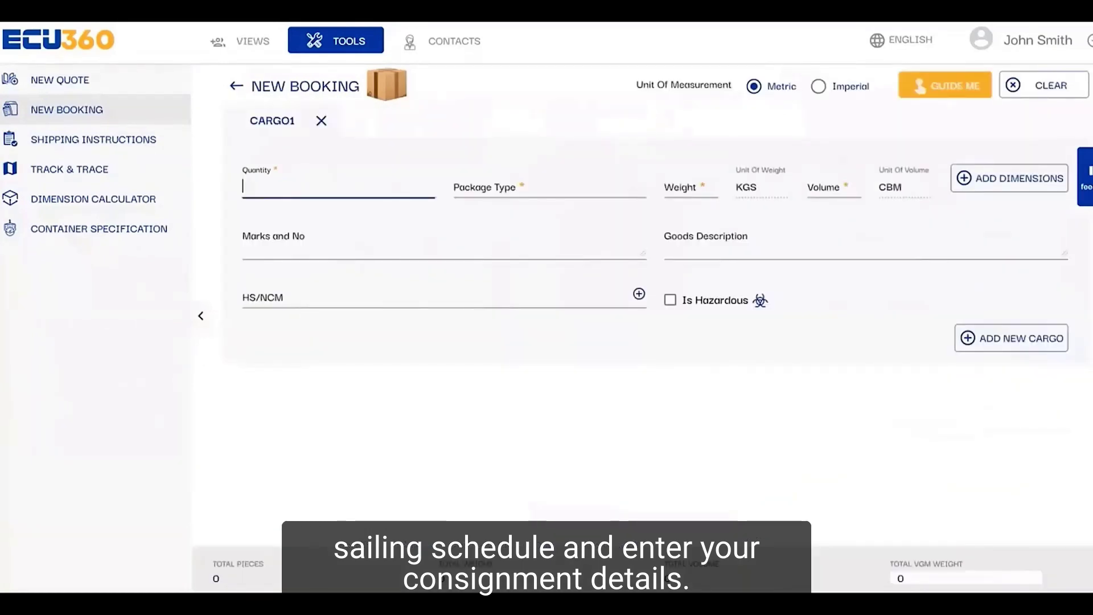
- Enter cargo of 1 BOXES STC at 2000 kg and save as template 'Singapore Template'
type("1")
key("Tab")
type("box")
key("Down")
key("Down")
key("Return")
key("Tab")
type("2000")
key("Tab")
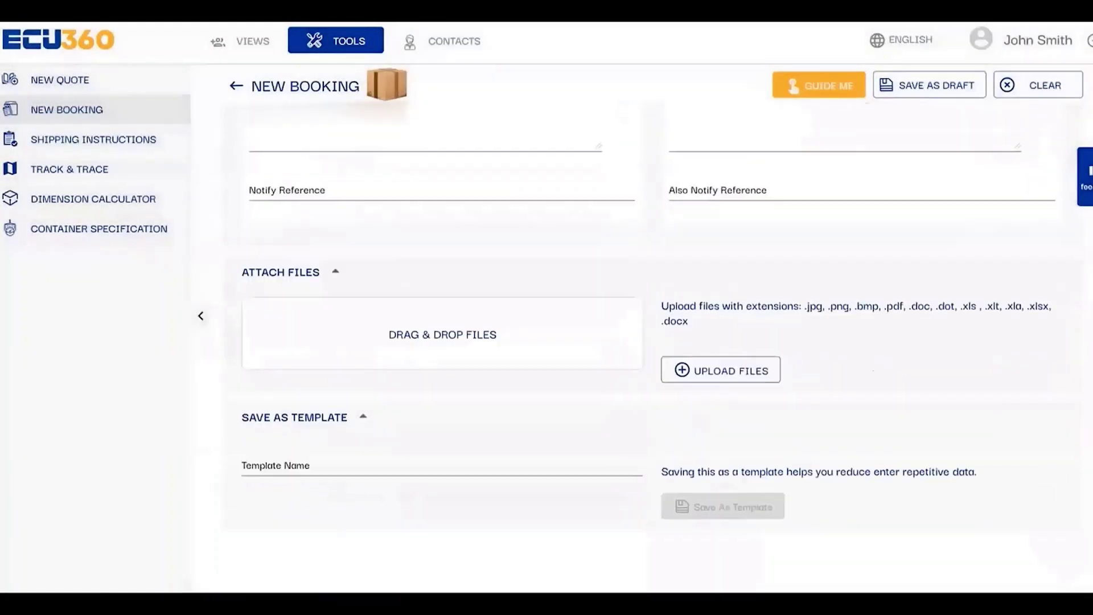
type("Singapore Template")
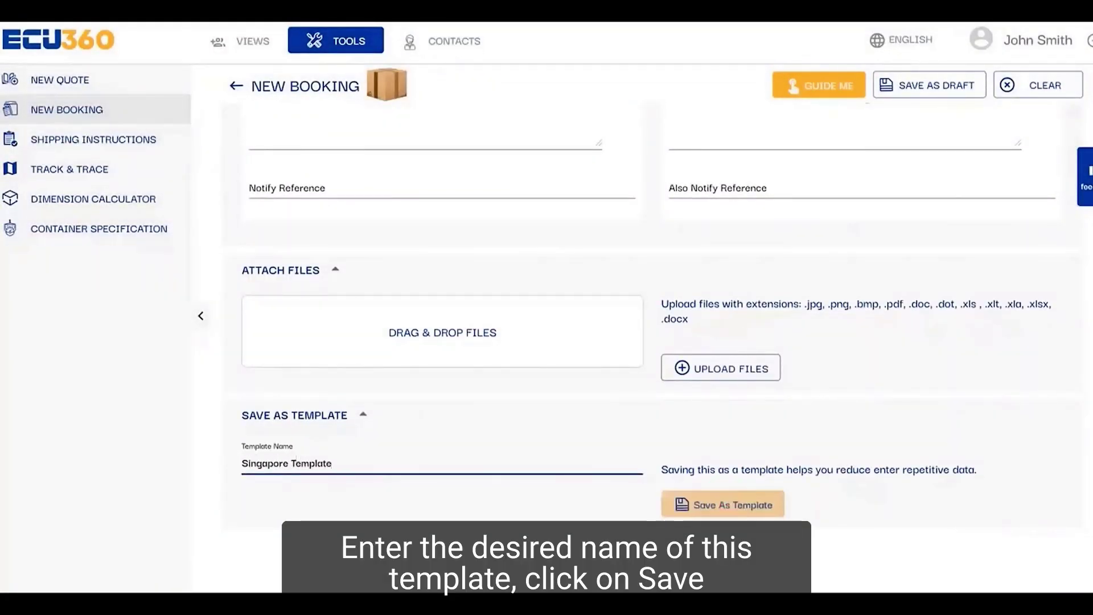
left_click(723, 504)
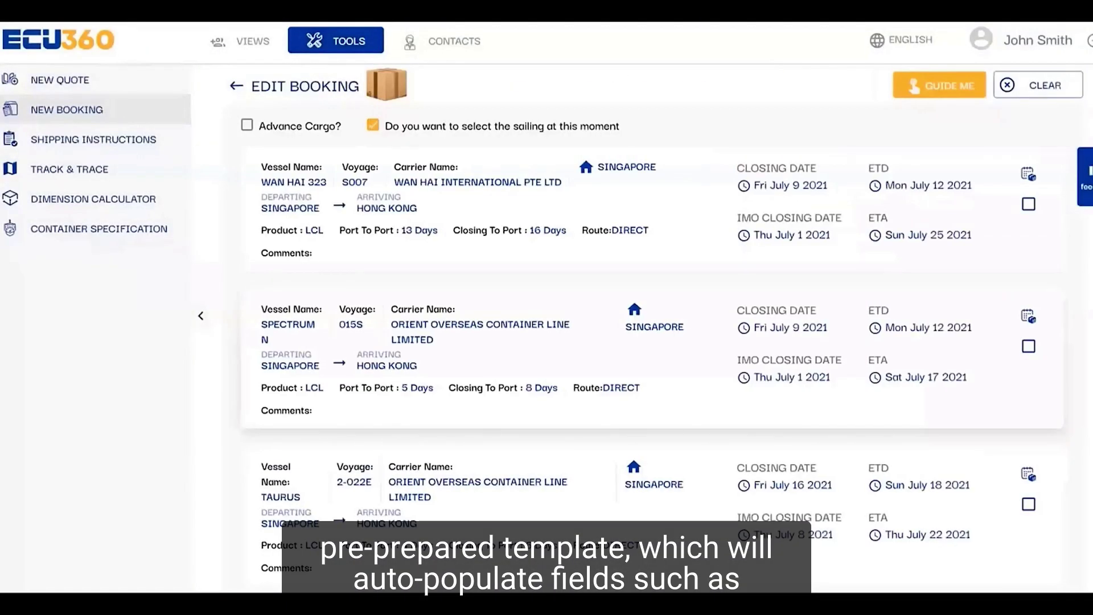
- Pick the second sailing and review the template-prefilled cargo, shipper and consignee
left_click(1028, 346)
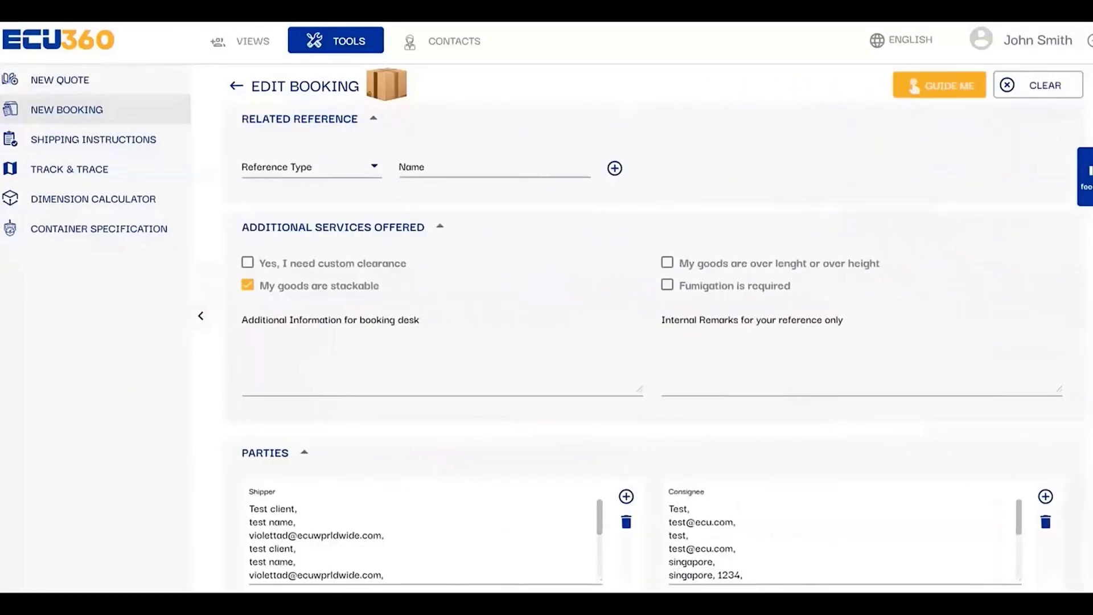
scroll(649, 341, "down", 2)
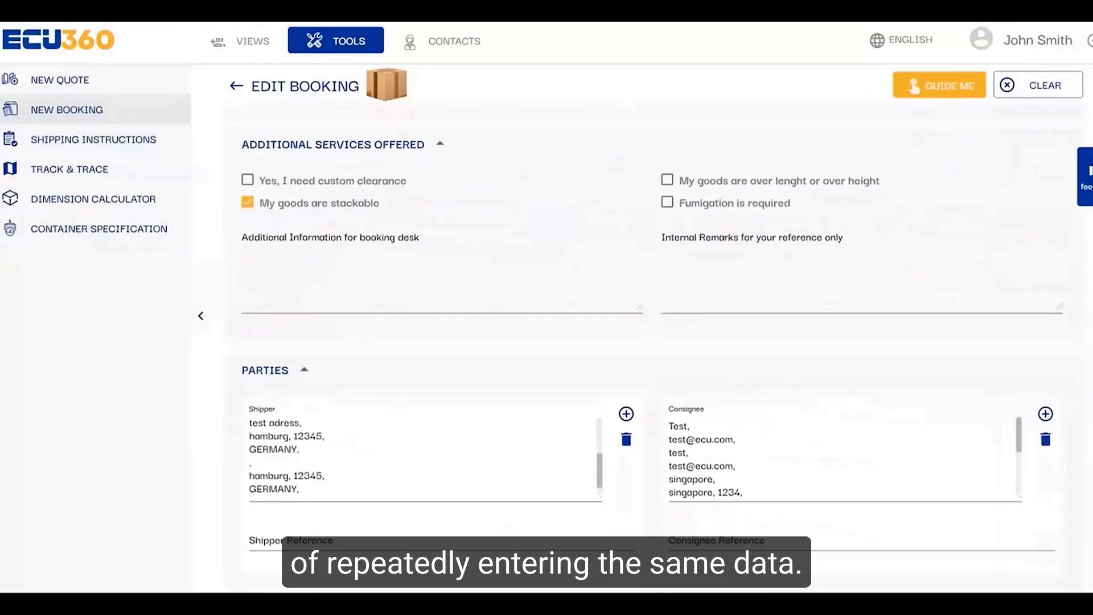
scroll(843, 455, "down", 2)
scroll(843, 455, "down", 1)
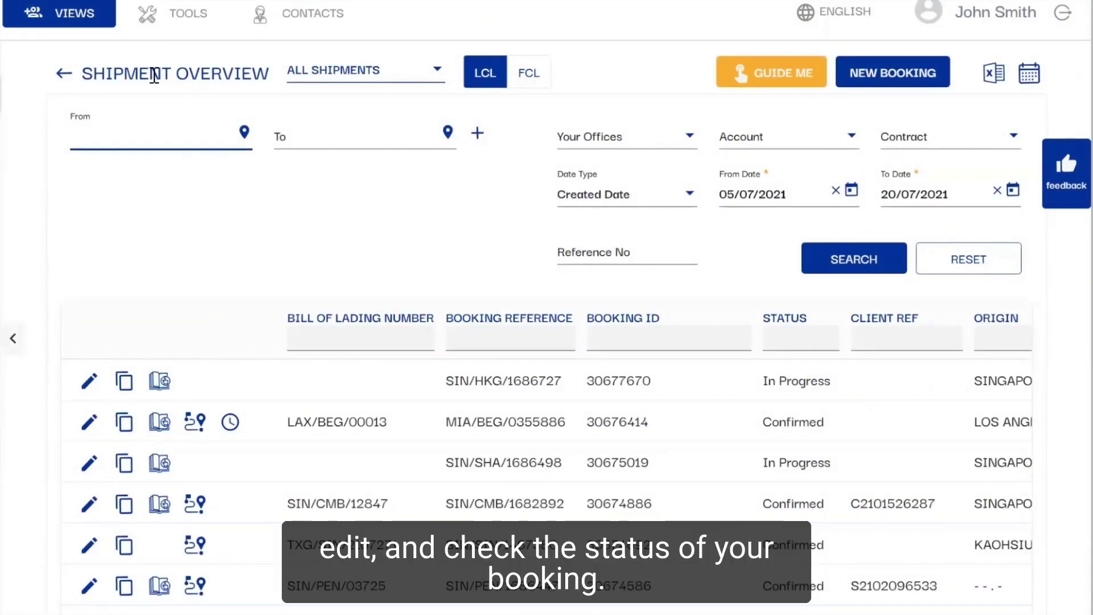
- Filter the list to Import Shipment and edit the first booking, SIN/HKG/1686727
left_click(363, 72)
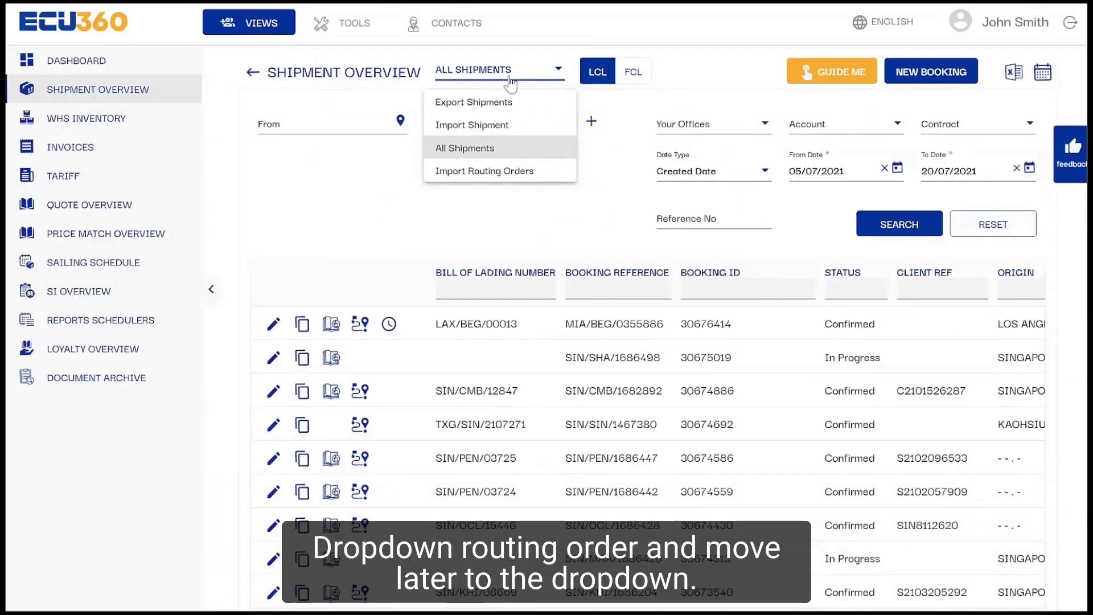
left_click(500, 124)
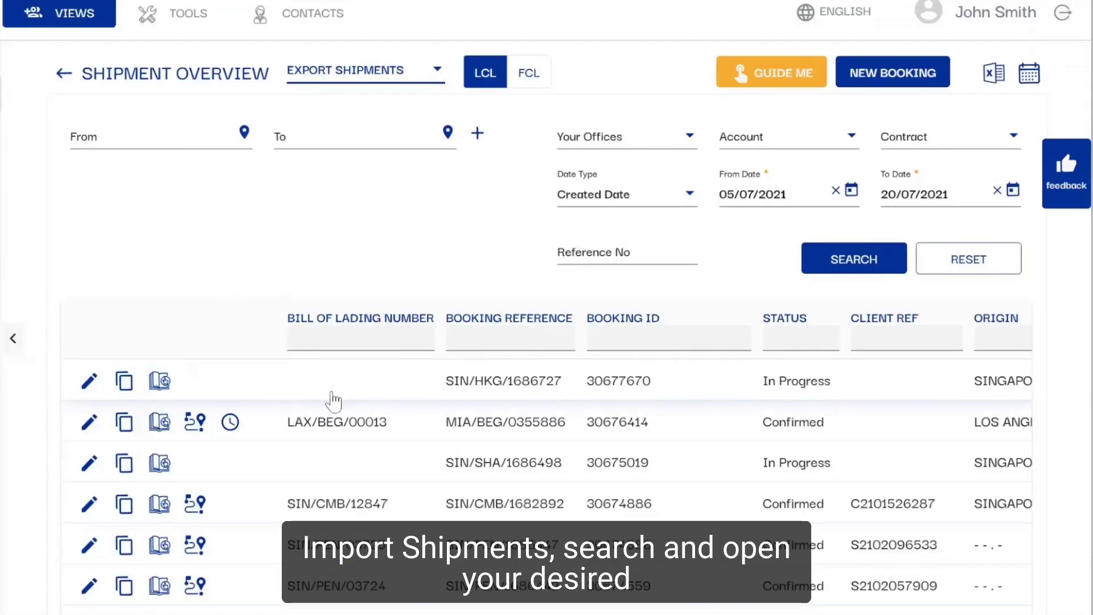
left_click(89, 383)
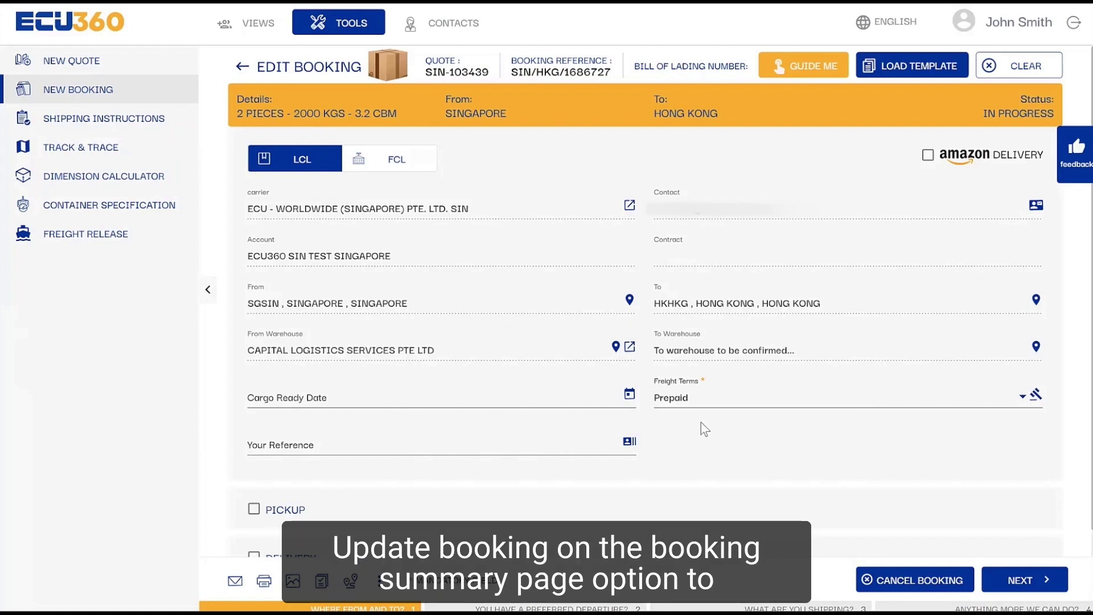
- Switch the freight terms to Collect, then step forward and back through the booking
left_click(727, 398)
left_click(672, 431)
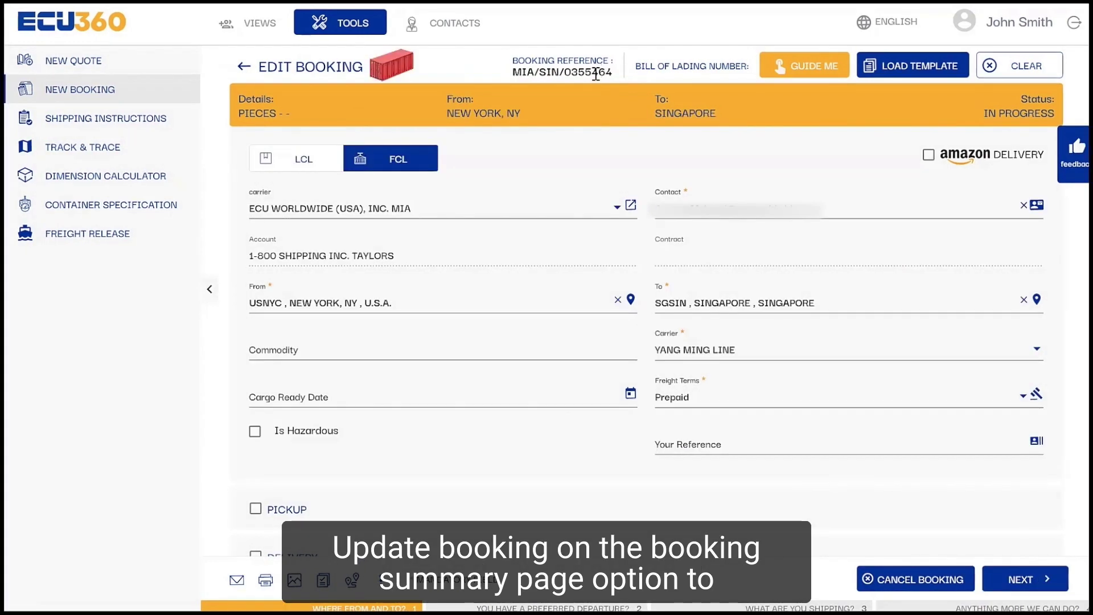
left_click(1025, 587)
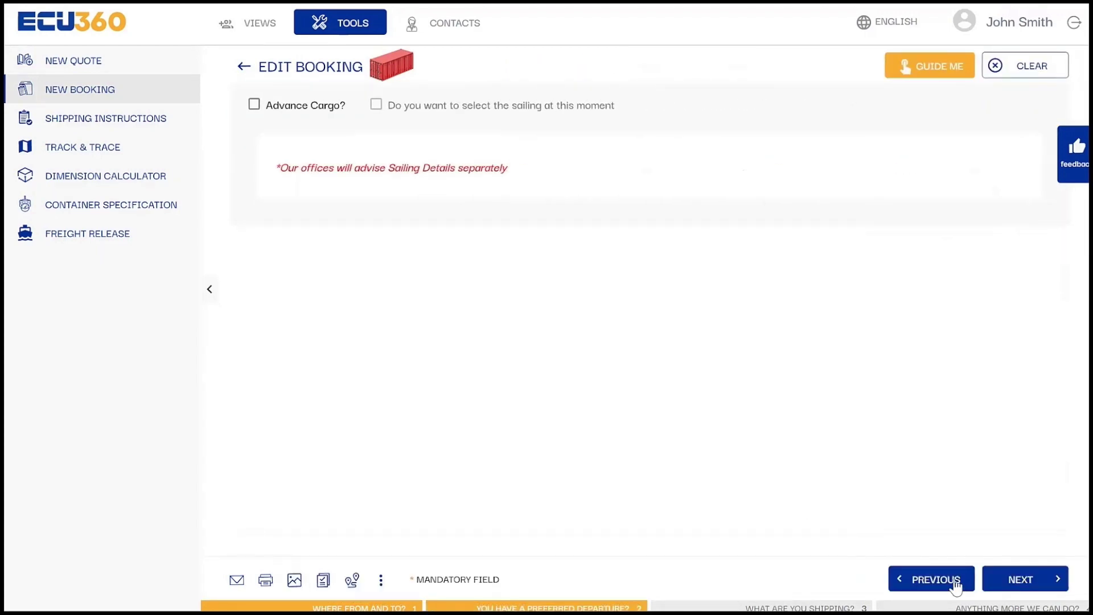
left_click(954, 585)
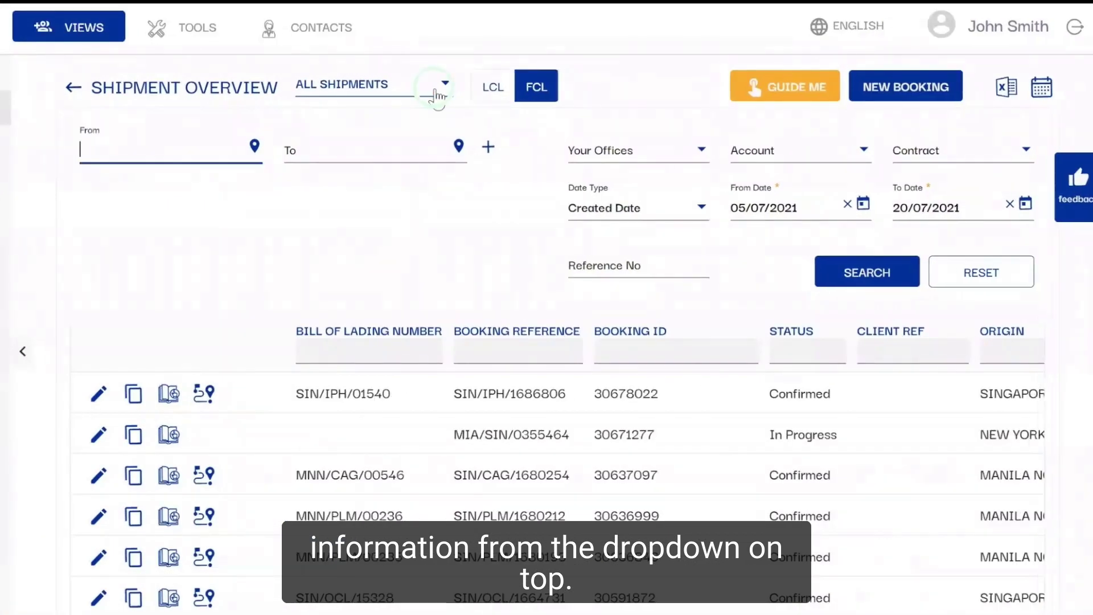
- Filter shipments by account, contract and date type, export to Excel, and open the report scheduler
left_click(486, 85)
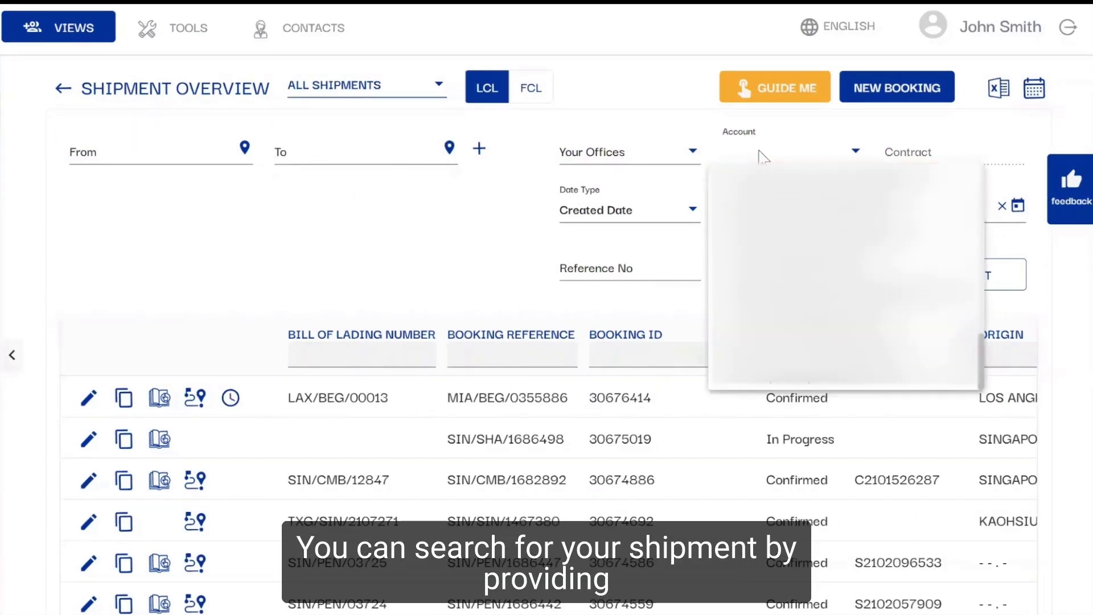
scroll(843, 256, "down", 5)
left_click(843, 220)
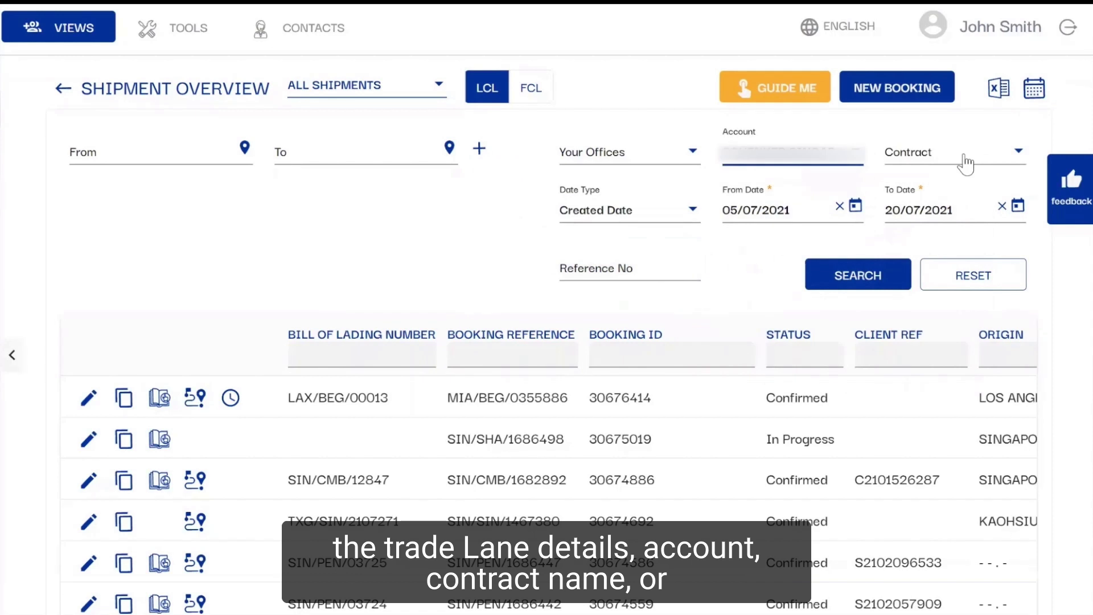
left_click(962, 153)
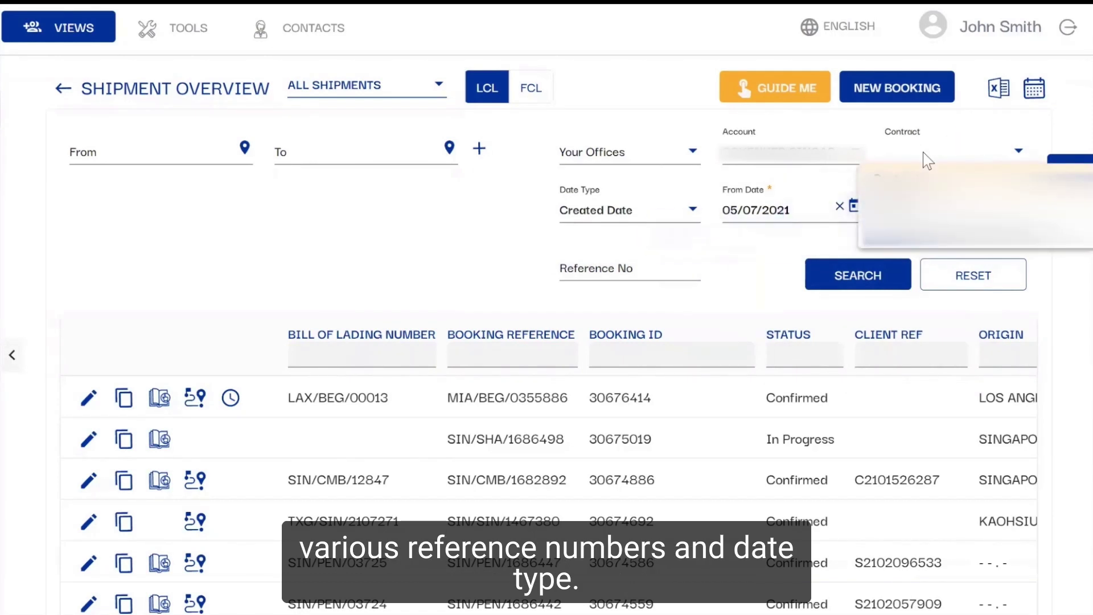
left_click(666, 222)
left_click(605, 225)
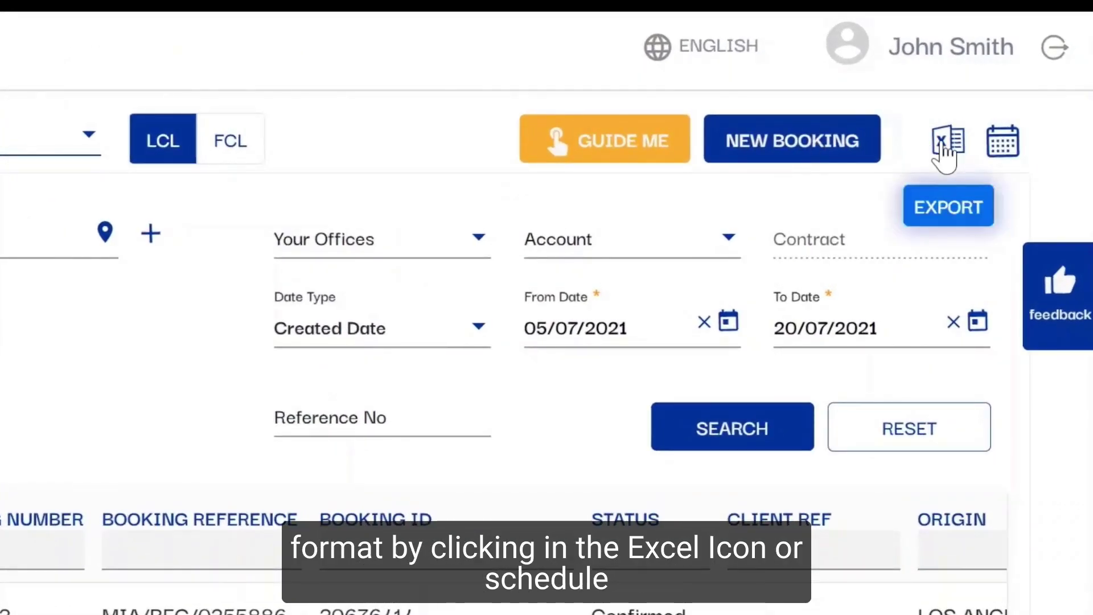
left_click(944, 142)
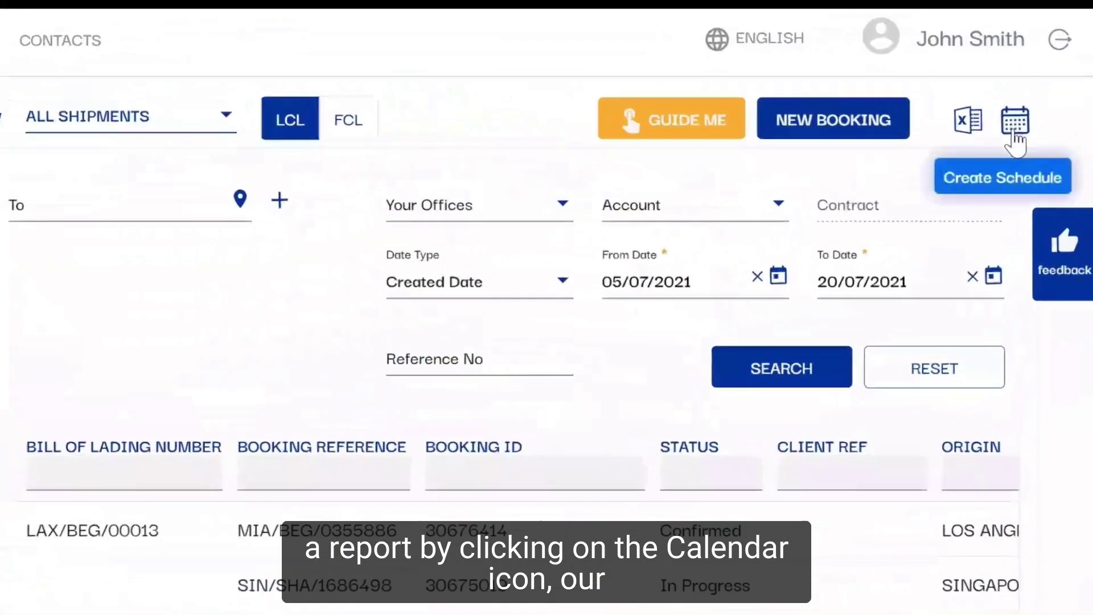
left_click(1000, 162)
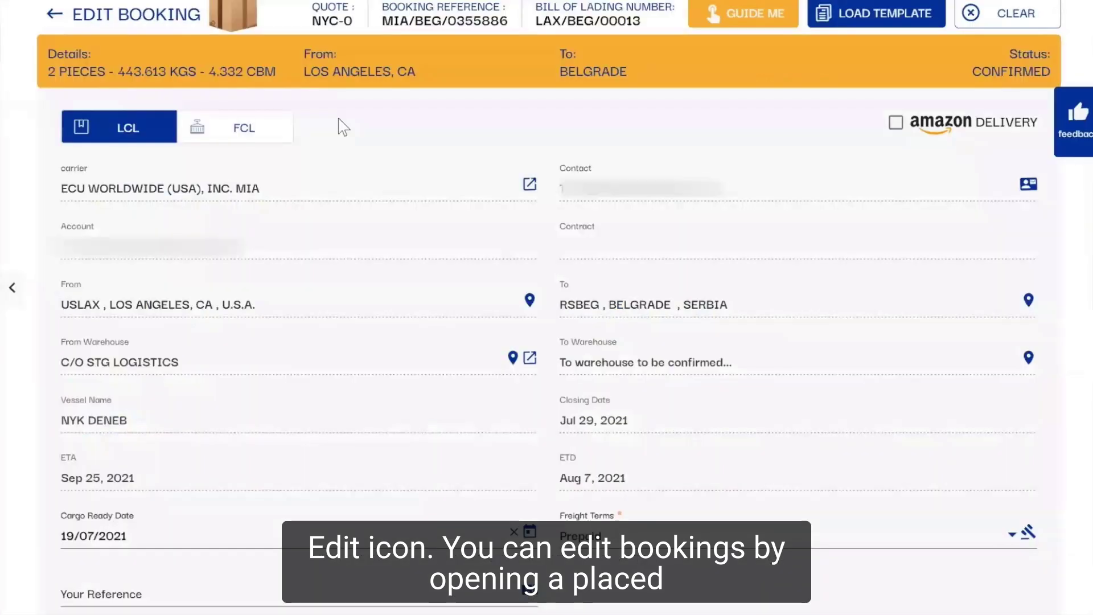
- Copy a Penang shipment into a new LCL booking with destination MYPEN, PENANG, MALAYSIA
left_click(93, 402)
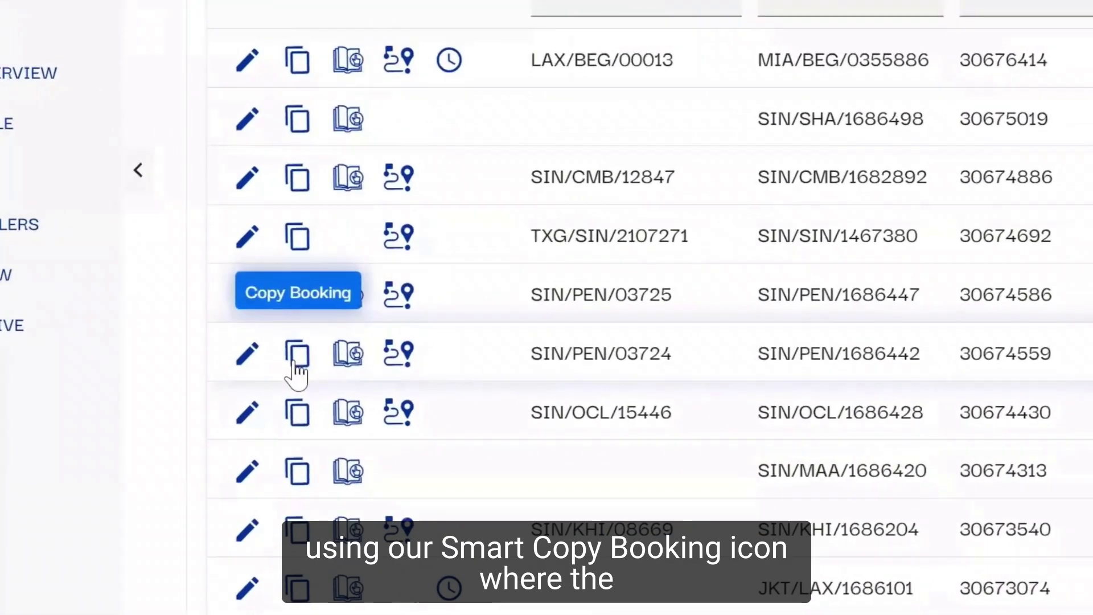
left_click(295, 364)
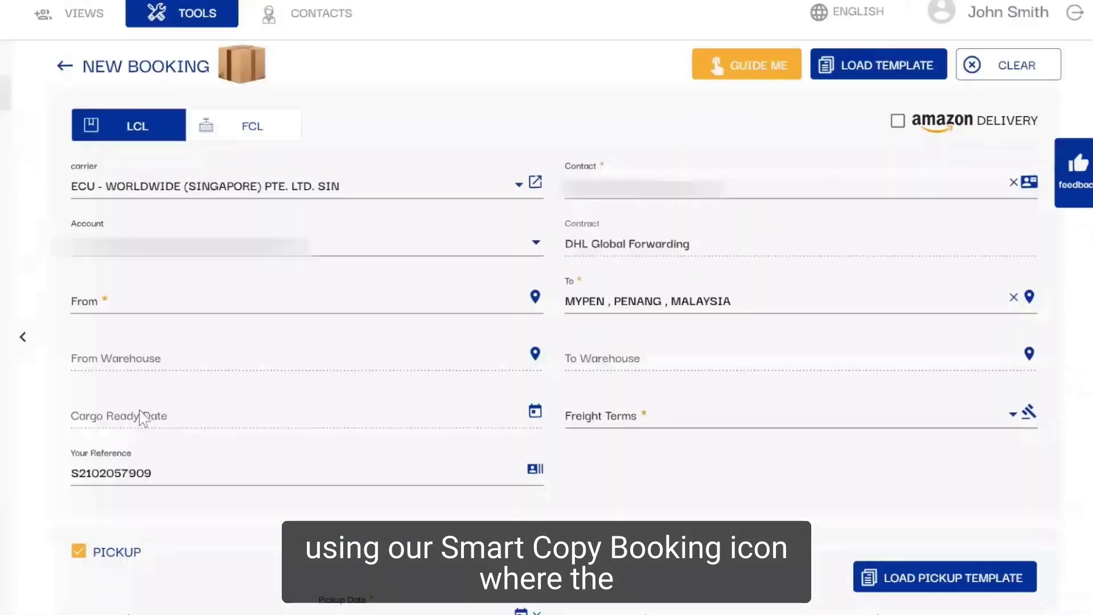